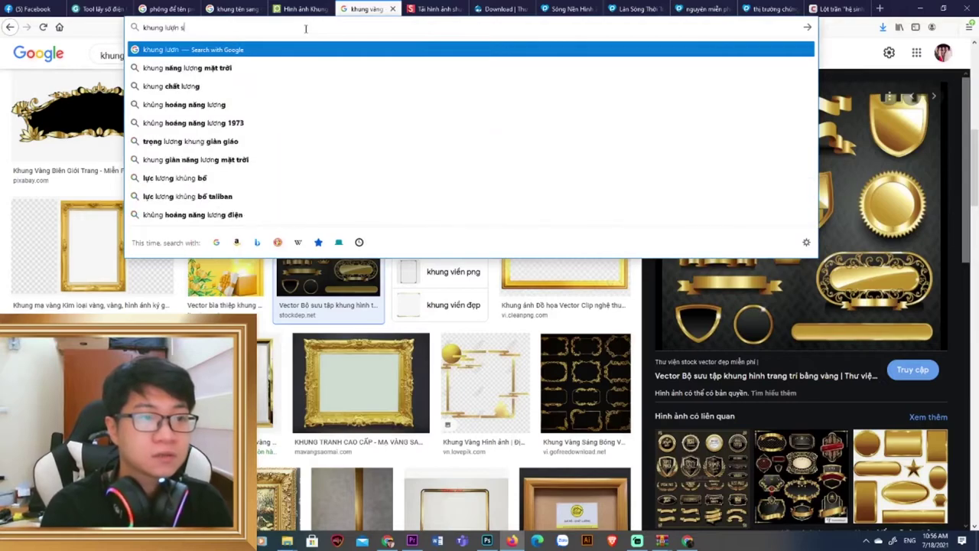
- Search Google for "khung lượn sóng" and show the image results
type("c")
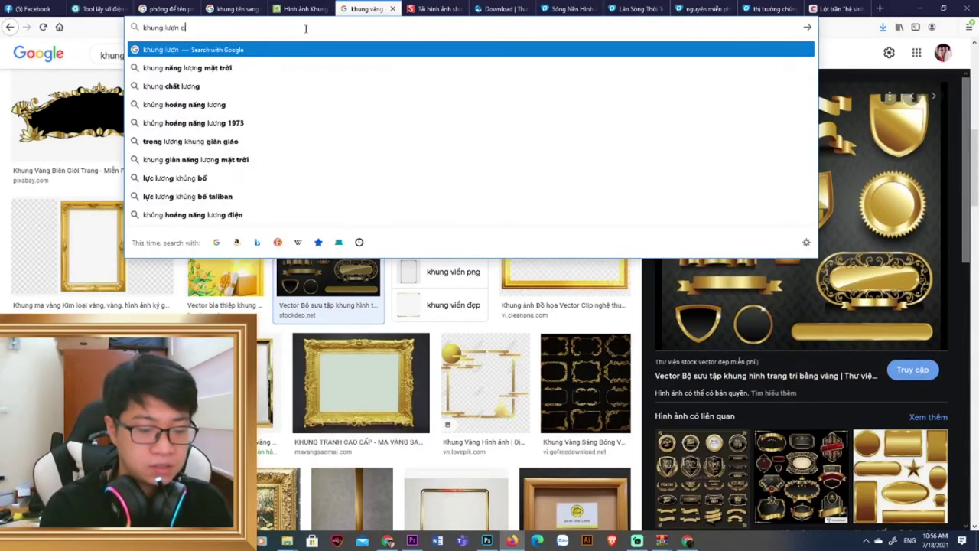
key("BackSpace")
key("BackSpace")
key("BackSpace")
type("sop")
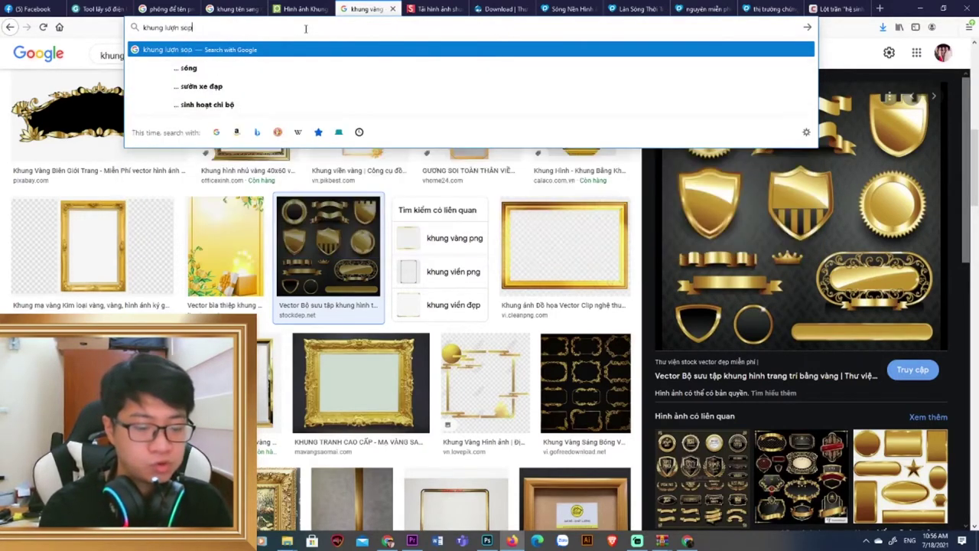
key("BackSpace")
key("BackSpace")
type("óng")
key("Return")
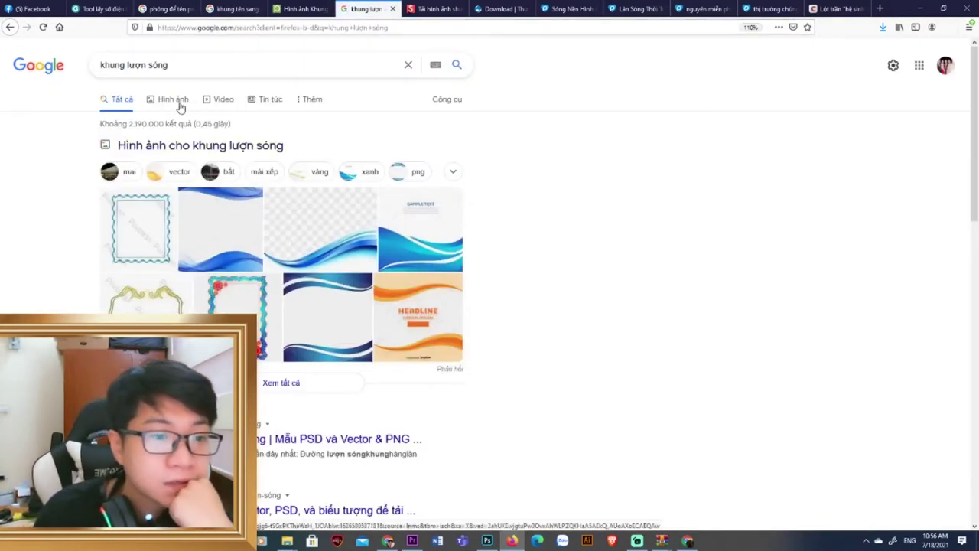
left_click(179, 106)
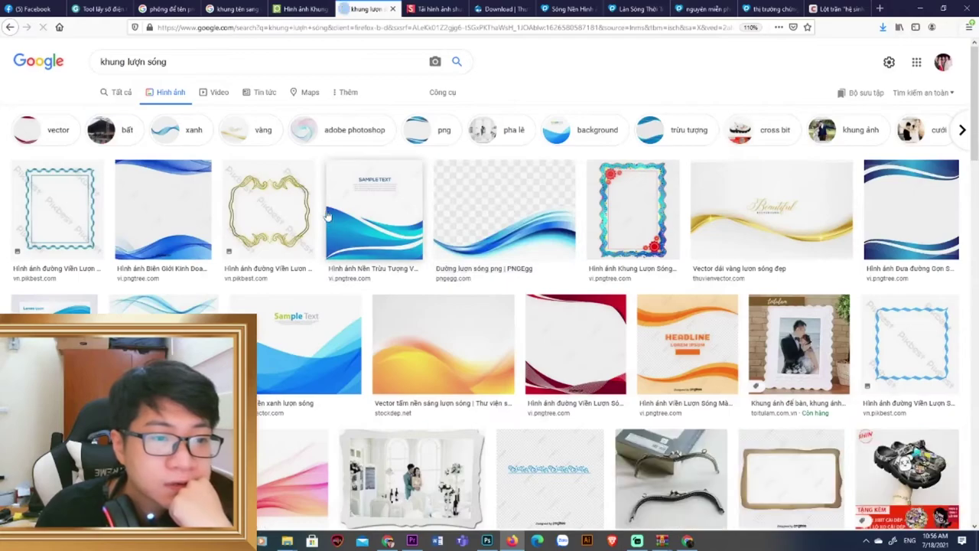
- Refine the image search to "khung lượn sóng png" and look through the results for a suitable wavy frame
type("png")
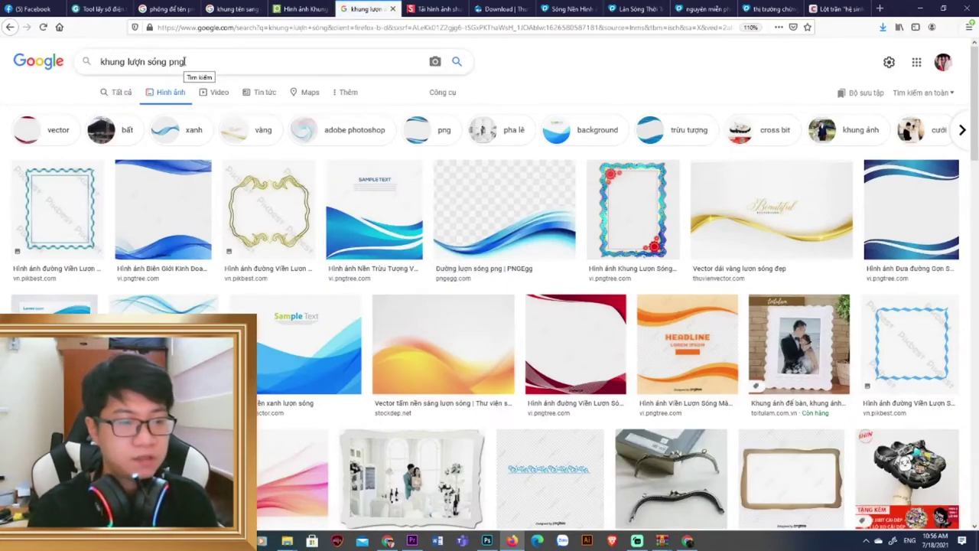
key("Return")
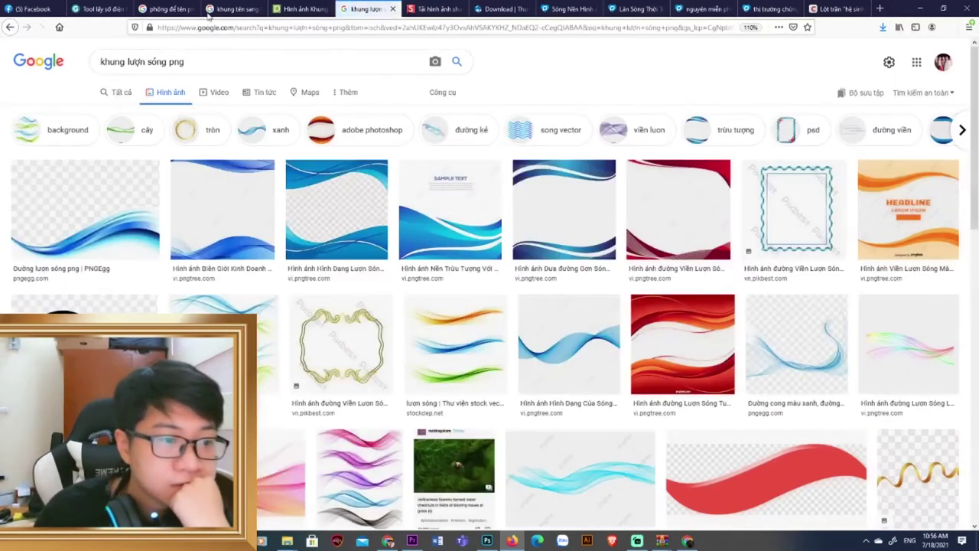
scroll(403, 239, "down", 3)
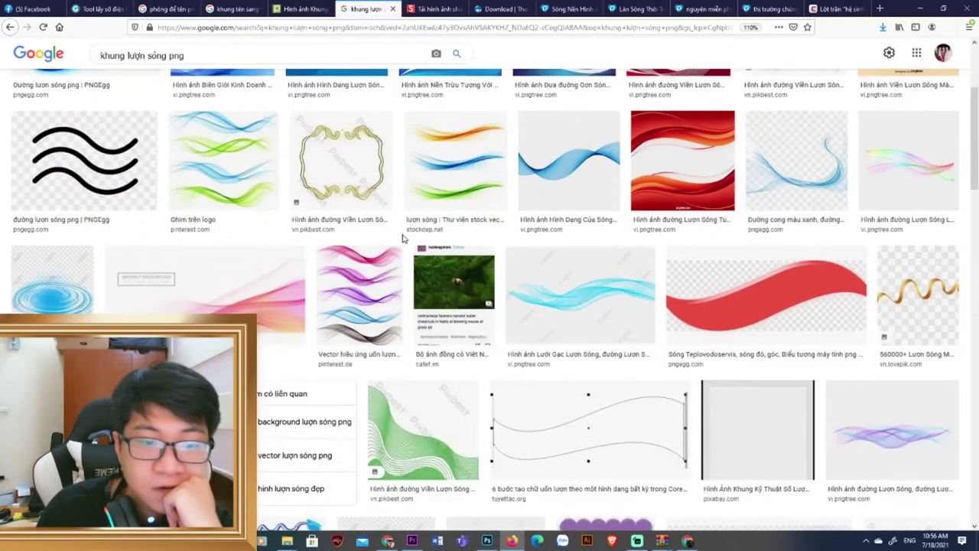
scroll(402, 239, "down", 6)
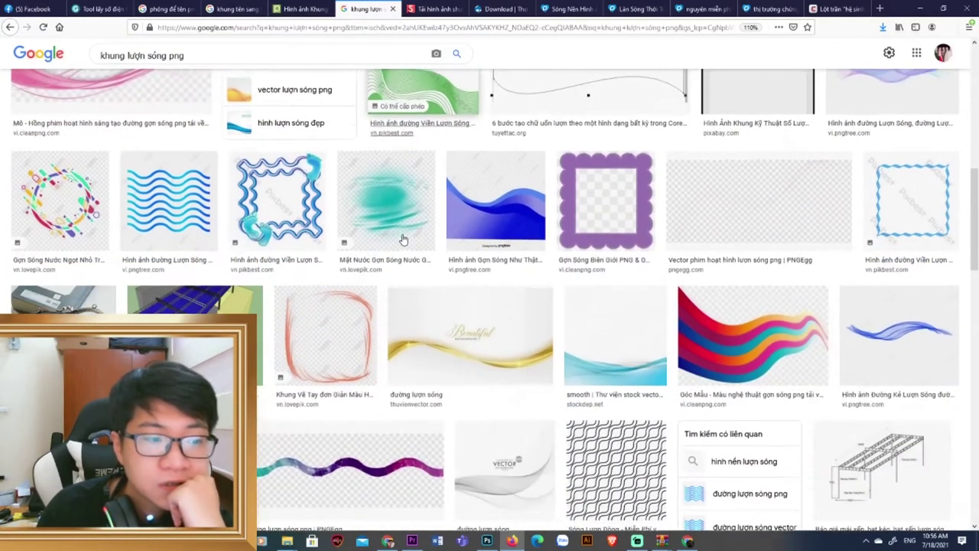
scroll(404, 239, "up", 6)
- Go to the already open LovePik wave background page and open the purple background with radiating white dashes
left_click(300, 9)
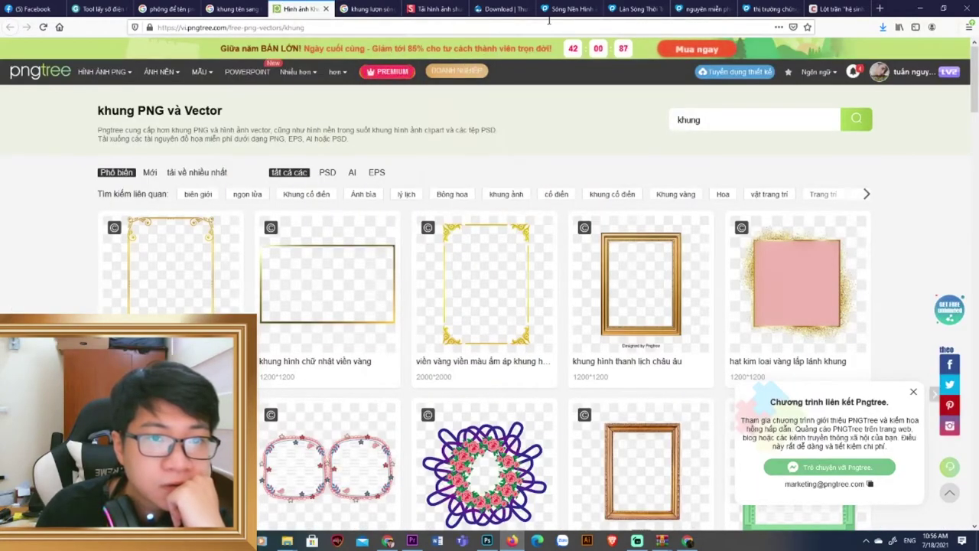
left_click(499, 9)
left_click(566, 10)
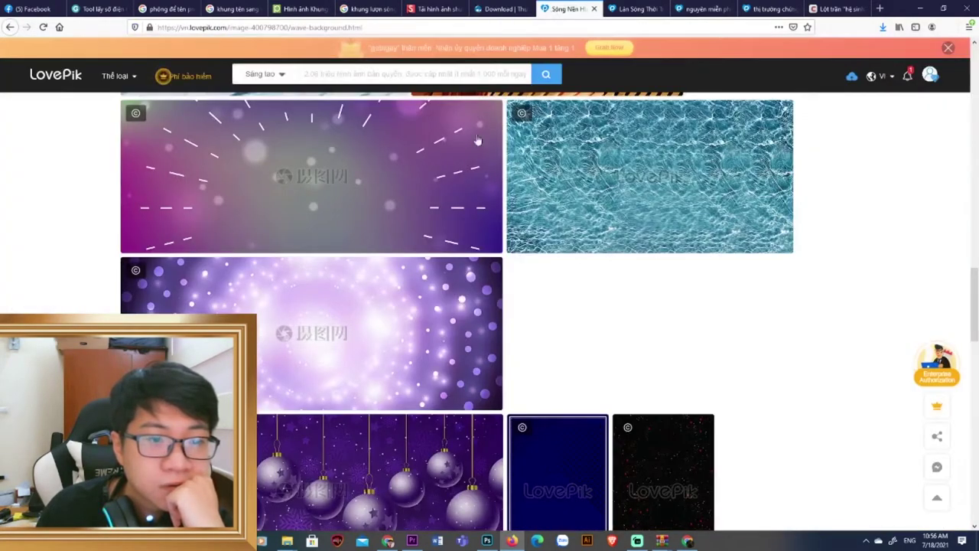
left_click(404, 225)
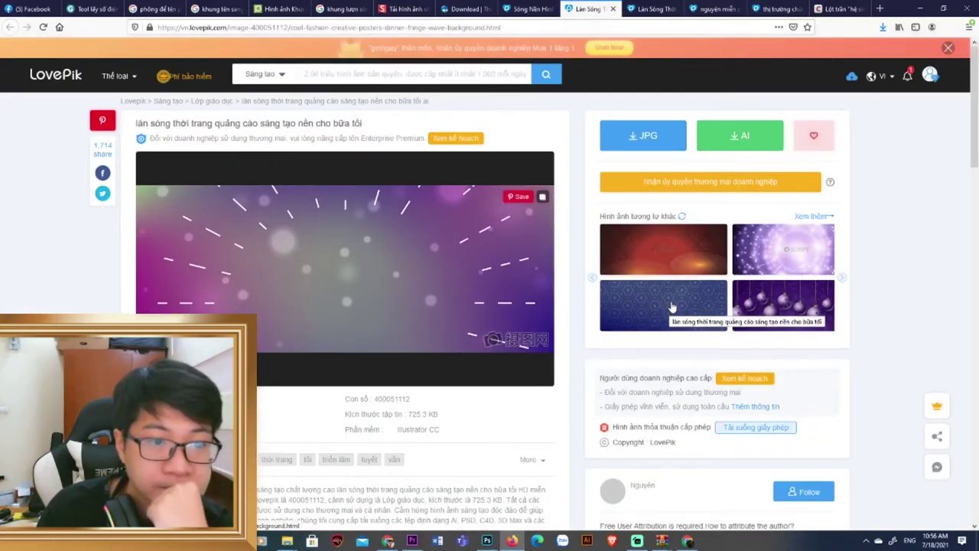
- Show all images similar to the purple background and open the black one with glowing red and yellow lights
left_click(816, 219)
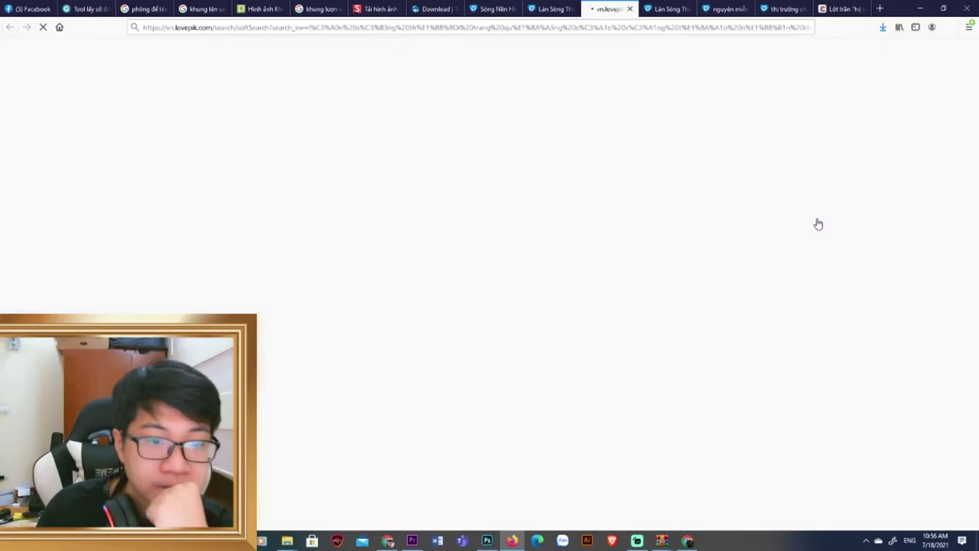
scroll(743, 319, "down", 3)
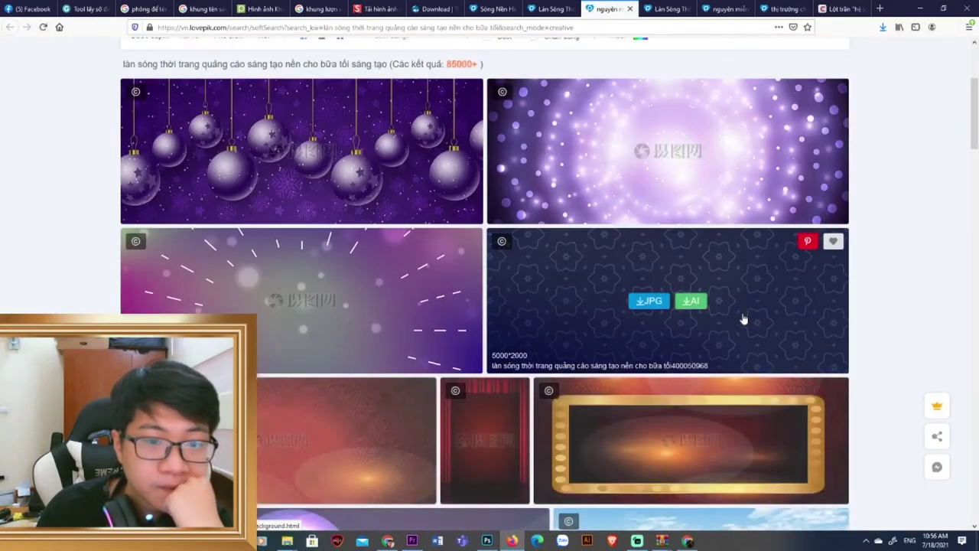
scroll(743, 317, "down", 3)
scroll(747, 311, "down", 3)
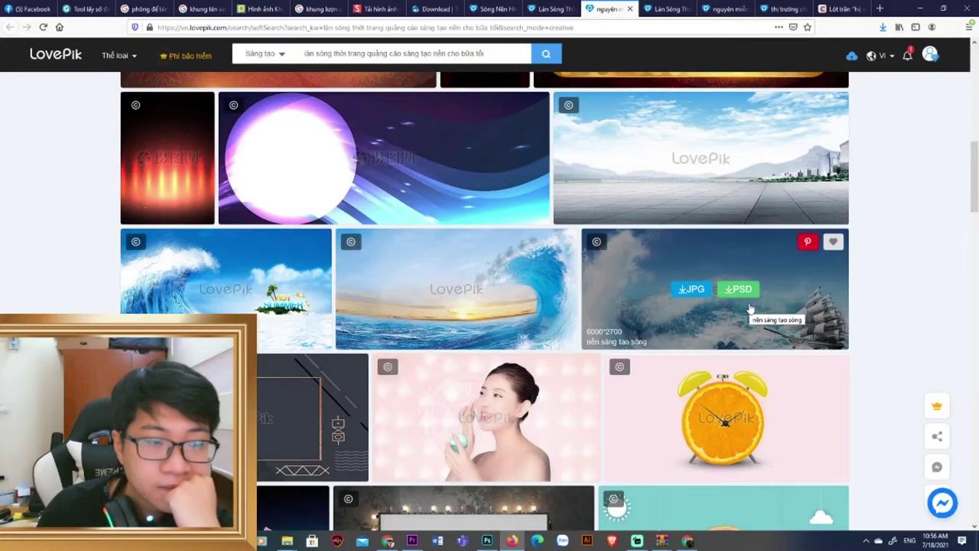
left_click(170, 188)
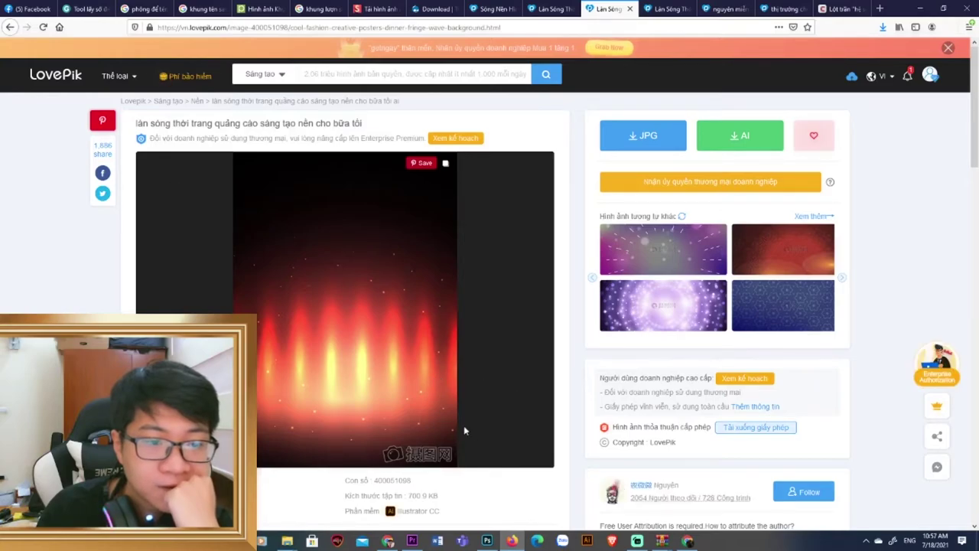
- Download the red light background as a JPG, opening it in Photos, and close the preview
left_click(662, 147)
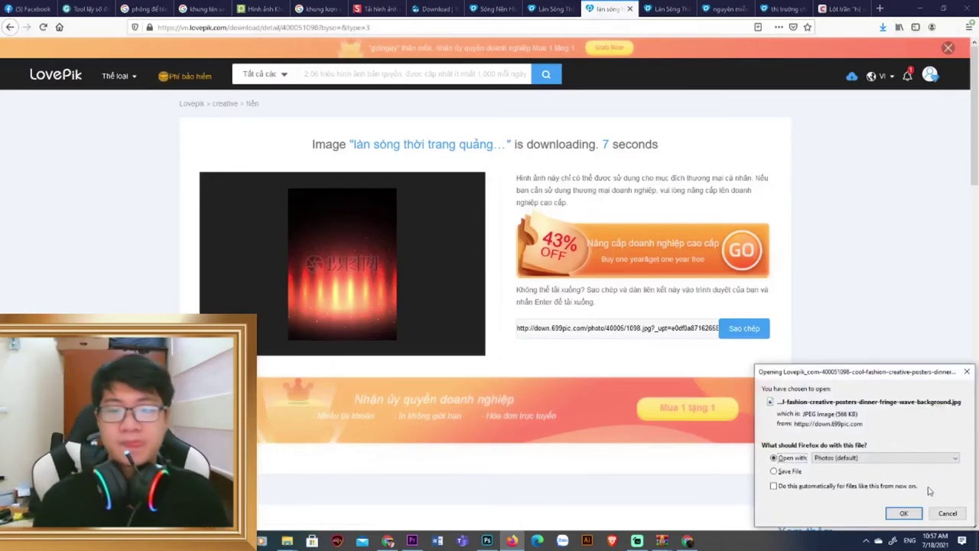
left_click(904, 513)
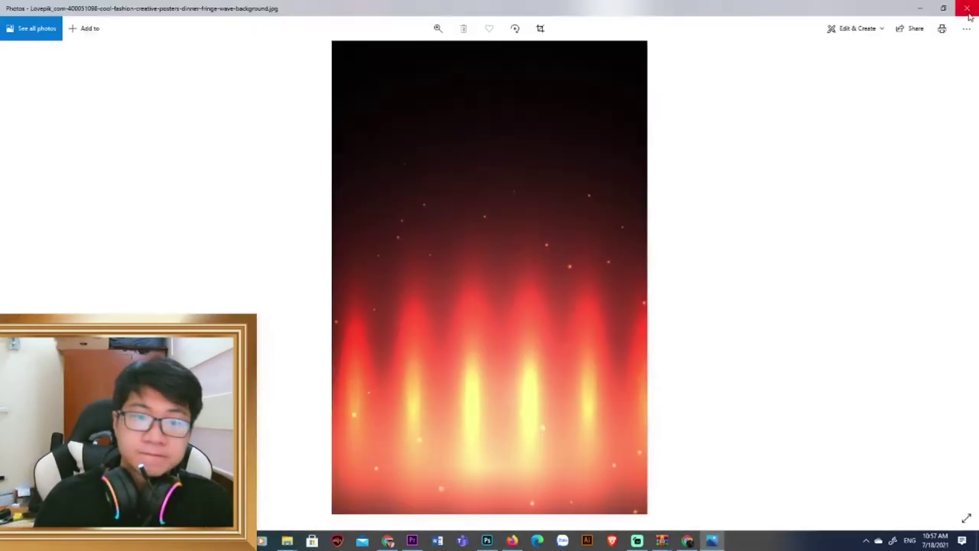
left_click(968, 11)
- Place the downloaded red light JPG into the Photoshop stock-market composite, accepting the default Camera Raw settings
left_click(882, 27)
left_click_drag(772, 51, 523, 210)
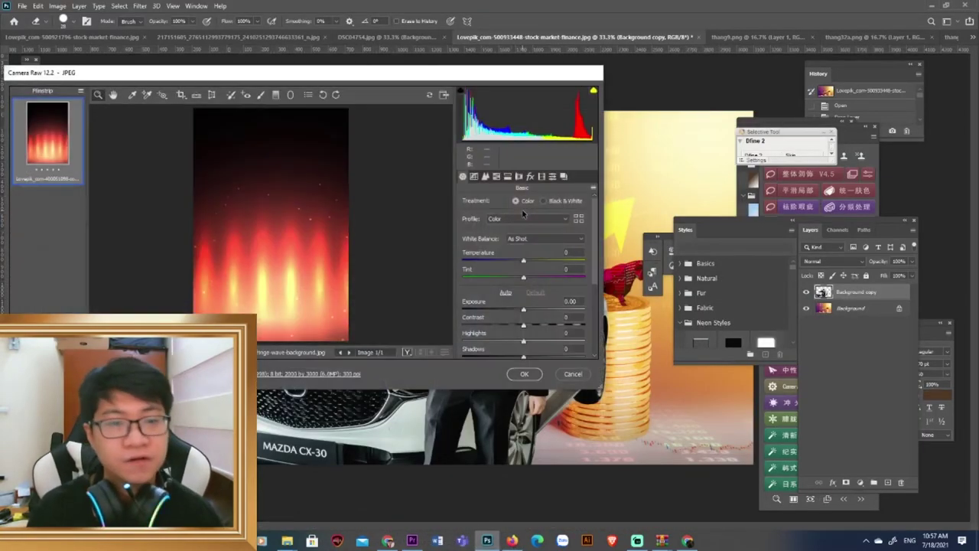
left_click(524, 373)
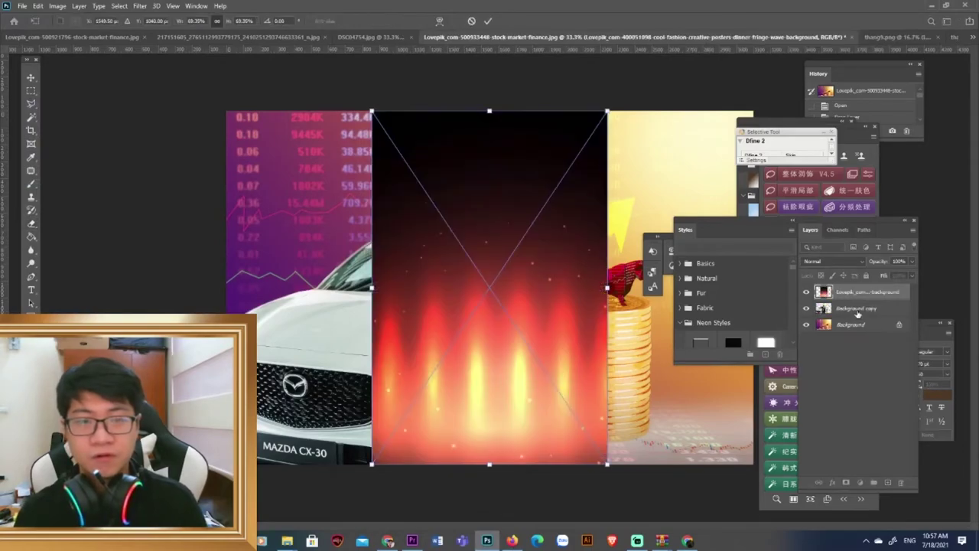
key("Return")
- Move the red light layer below the Background copy layer and set its blending mode to Screen
left_click_drag(860, 294, 857, 316)
key("e")
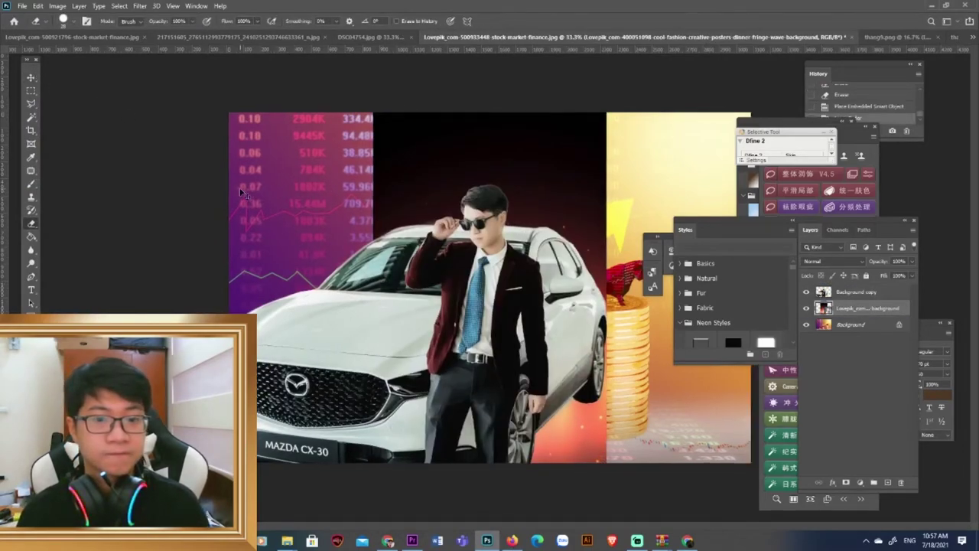
key("ctrl+minus")
key("ctrl+plus")
left_click(831, 261)
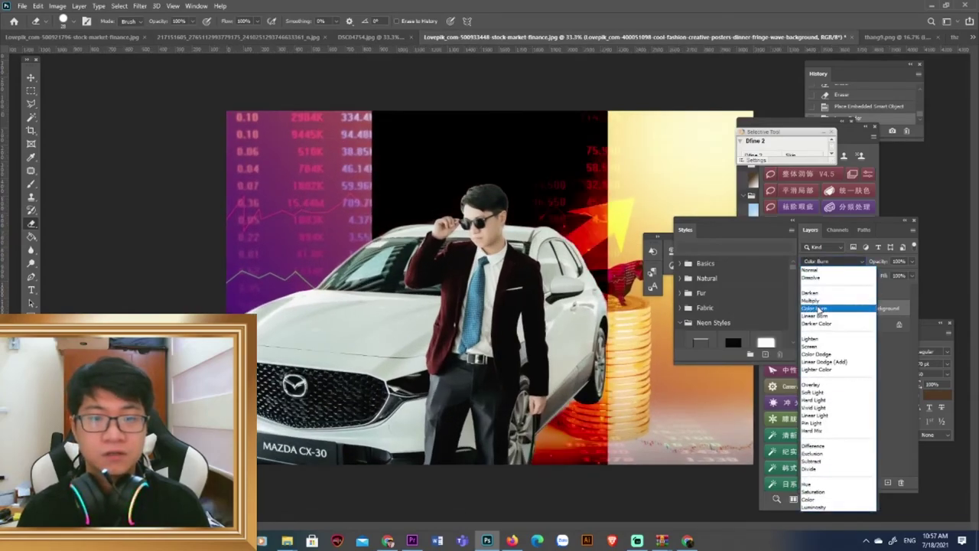
left_click(814, 347)
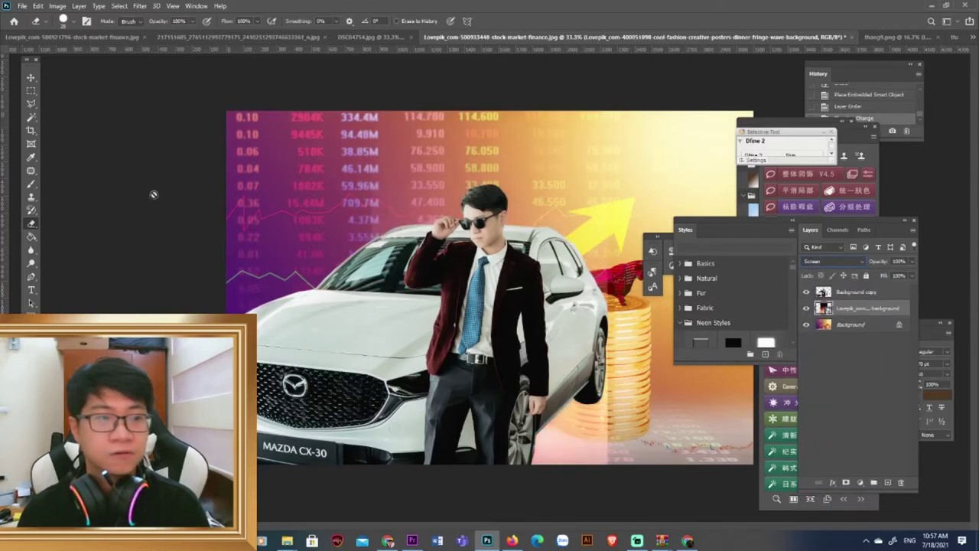
- Free-transform the red light layer, enlarging it proportionally to about 187% so that it spans the full canvas width
left_click(32, 78)
key("ctrl+minus")
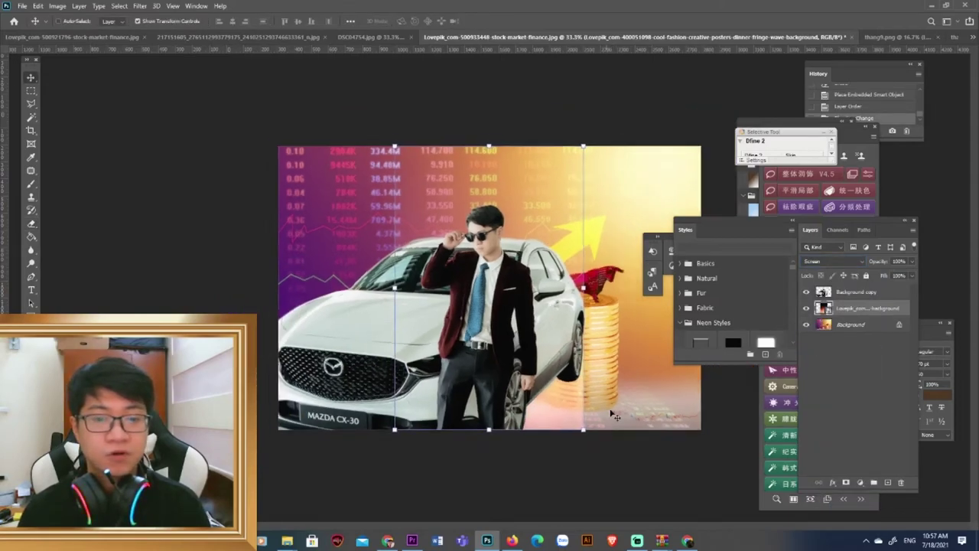
key("ctrl+t")
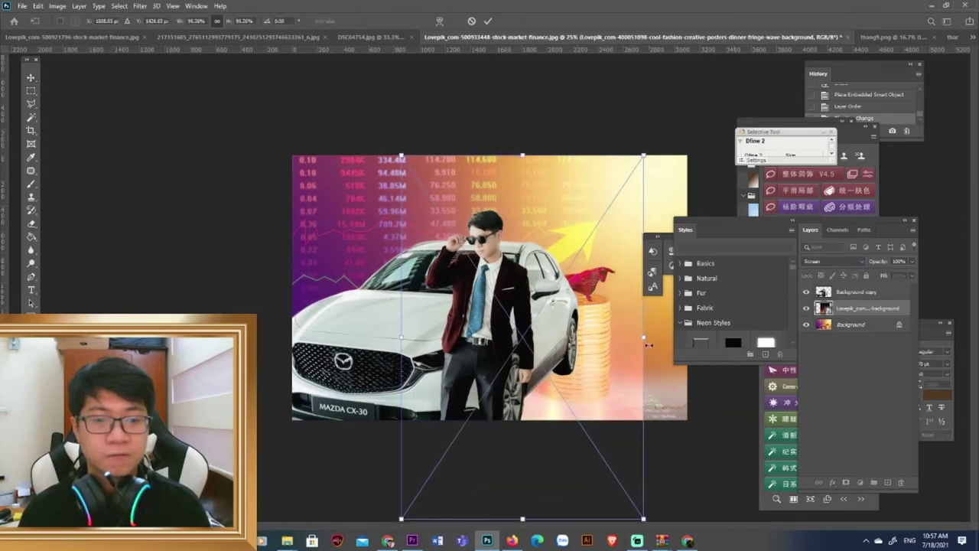
left_click_drag(644, 338, 671, 290)
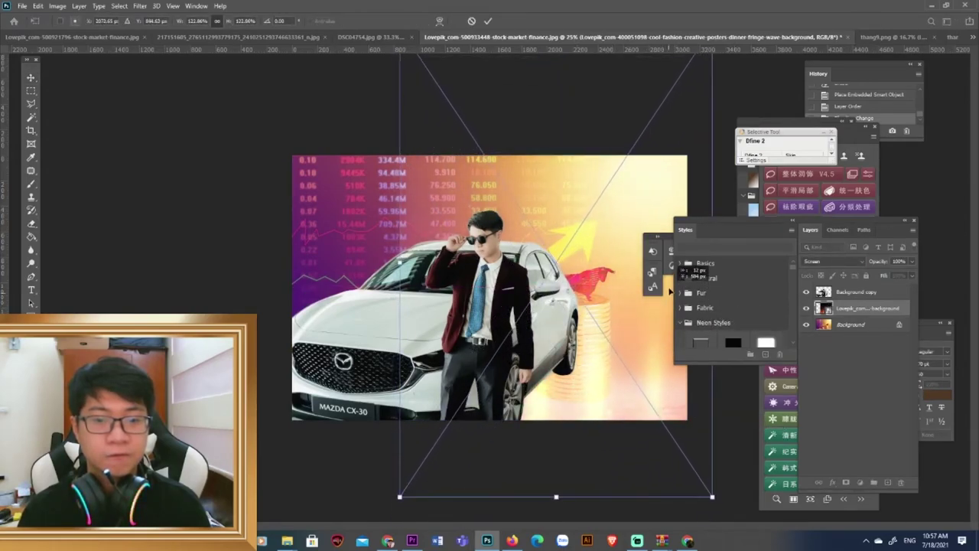
left_click_drag(401, 263, 242, 261)
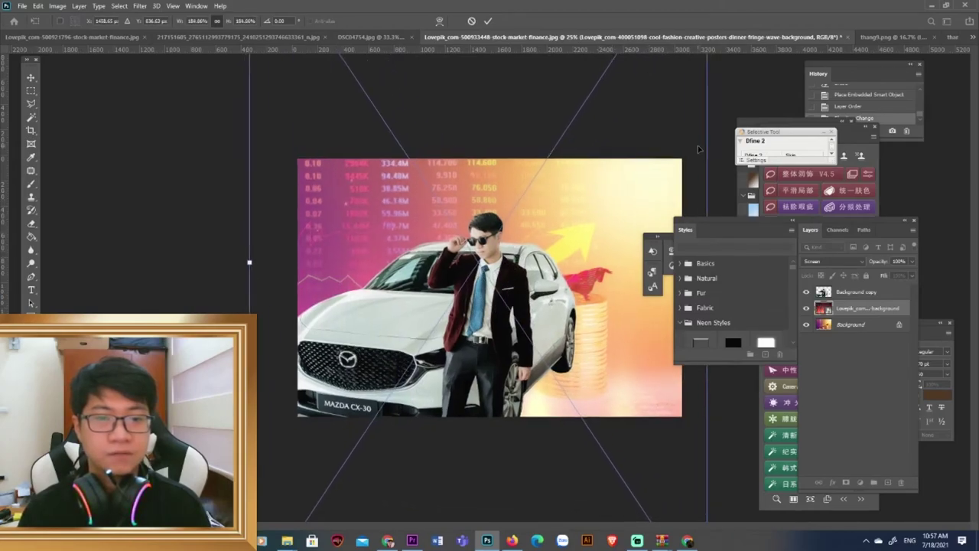
key("ctrl+minus")
key("ctrl+minus")
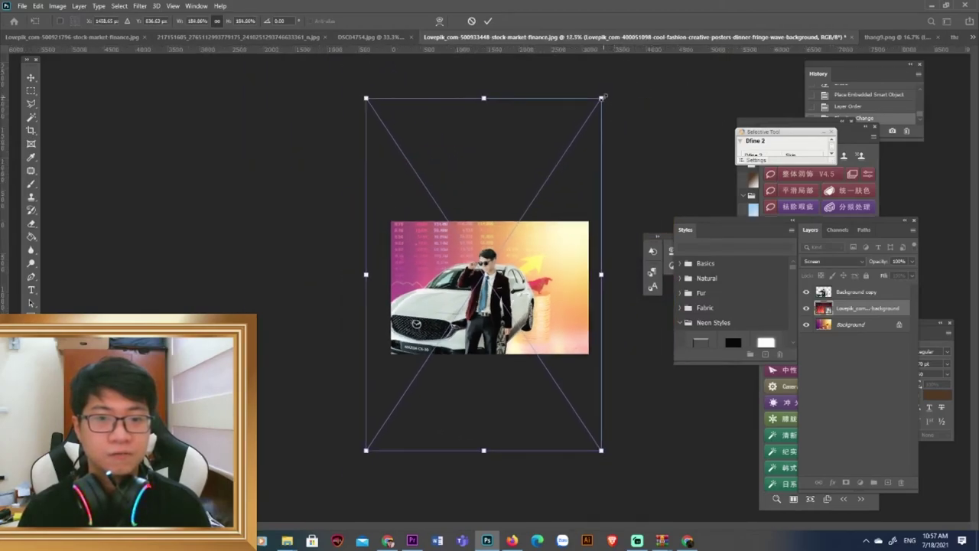
- Rescale the red light layer to about 160%, reposition it to cover the whole canvas, and apply the transform
left_click_drag(602, 98, 614, 81)
left_click_drag(563, 225, 564, 202)
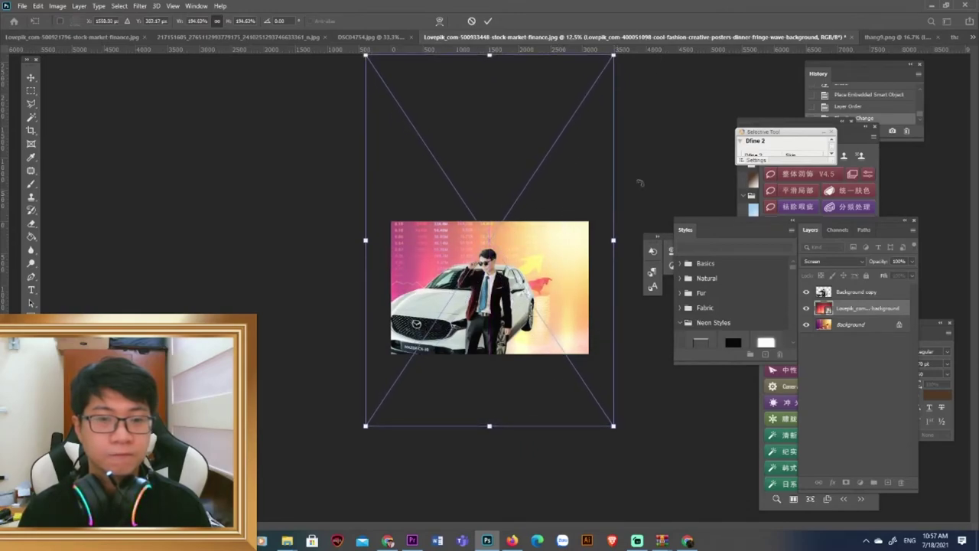
left_click_drag(613, 55, 574, 121)
left_click_drag(540, 232, 561, 238)
key("ctrl+plus")
key("ctrl+plus")
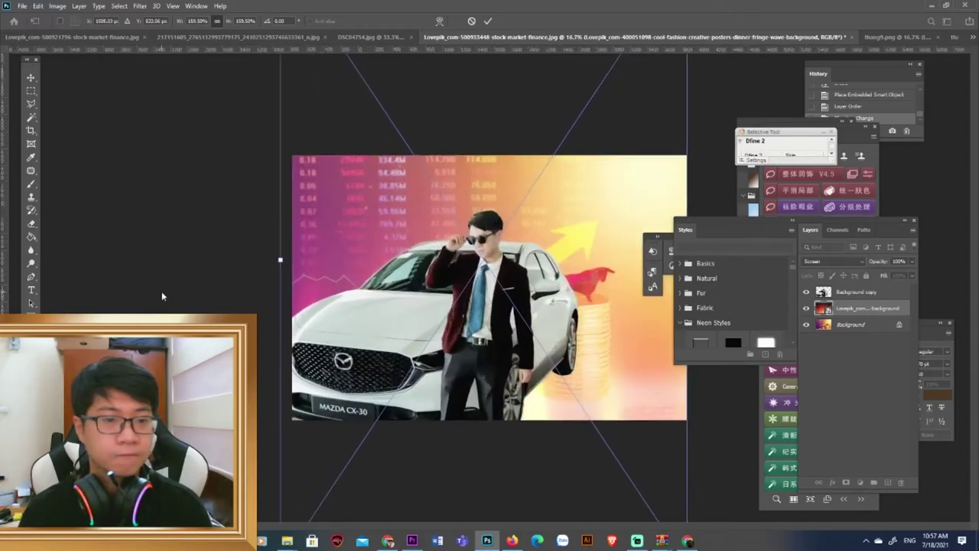
right_click(32, 225)
left_click(65, 224)
key("ctrl+plus")
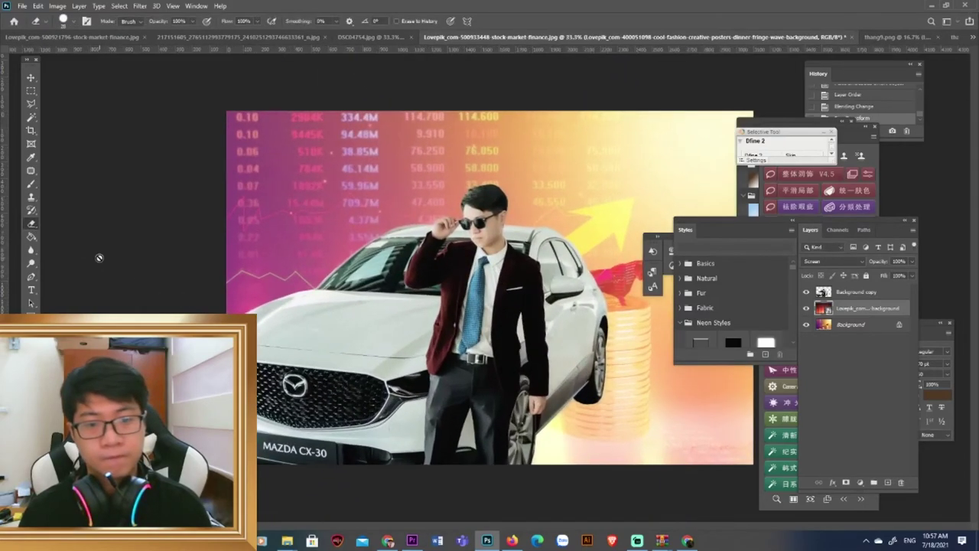
key("ctrl+plus")
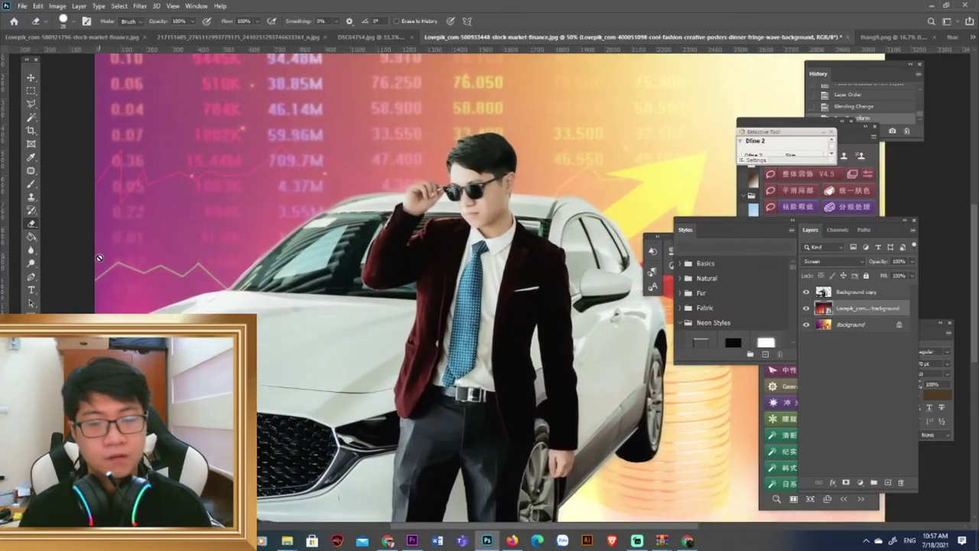
key("ctrl+minus")
key("ctrl+minus")
key("ctrl+plus")
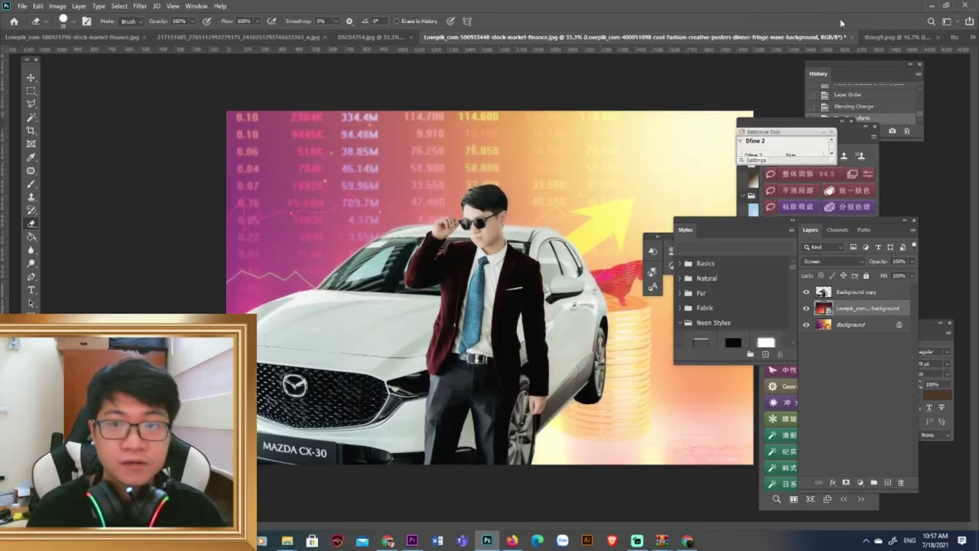
- Go to the DSC04754.jpg document and close it
left_click(360, 36)
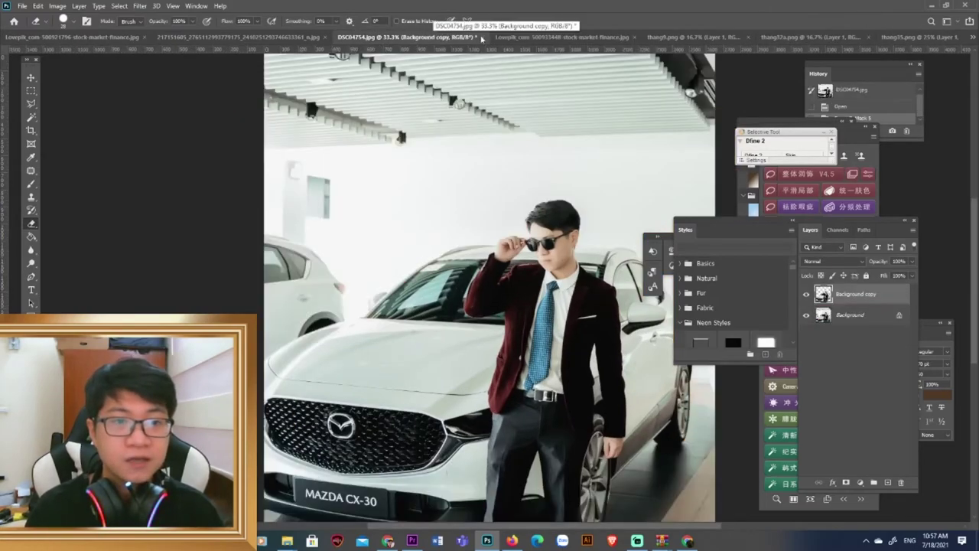
left_click(481, 37)
left_click(481, 197)
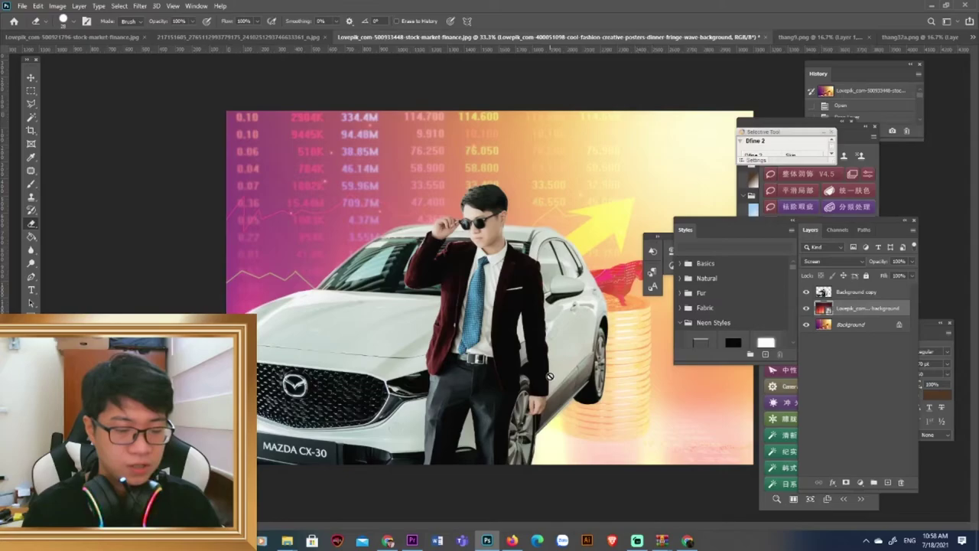
left_click(636, 540)
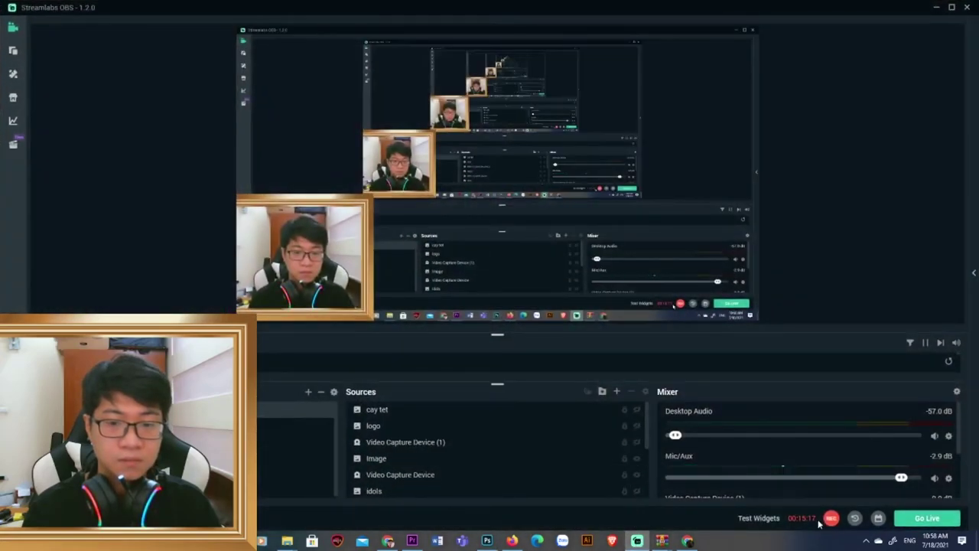
- Switch to Photoshop and review the man-and-car composite against the "HỖ TRỢ 1-1" reference poster document
left_click(487, 541)
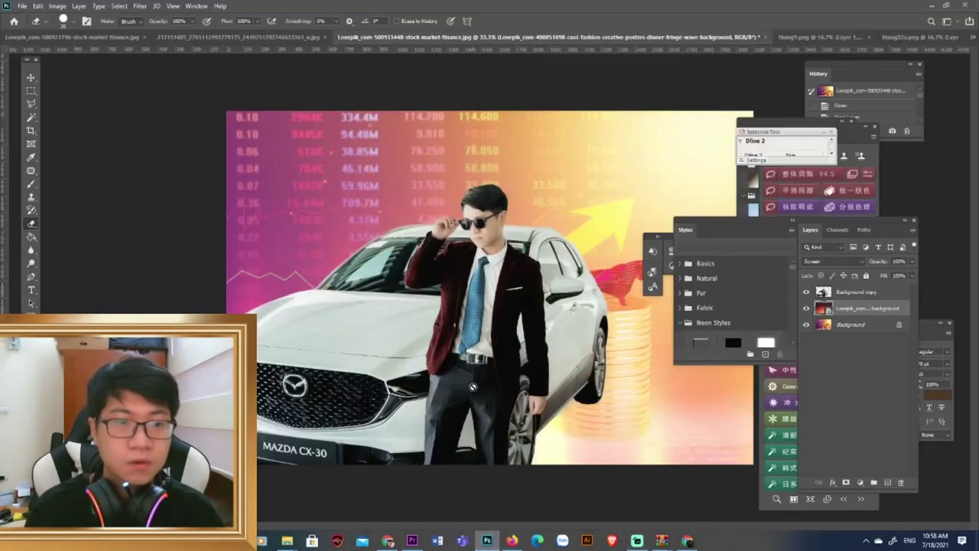
key("ctrl+minus")
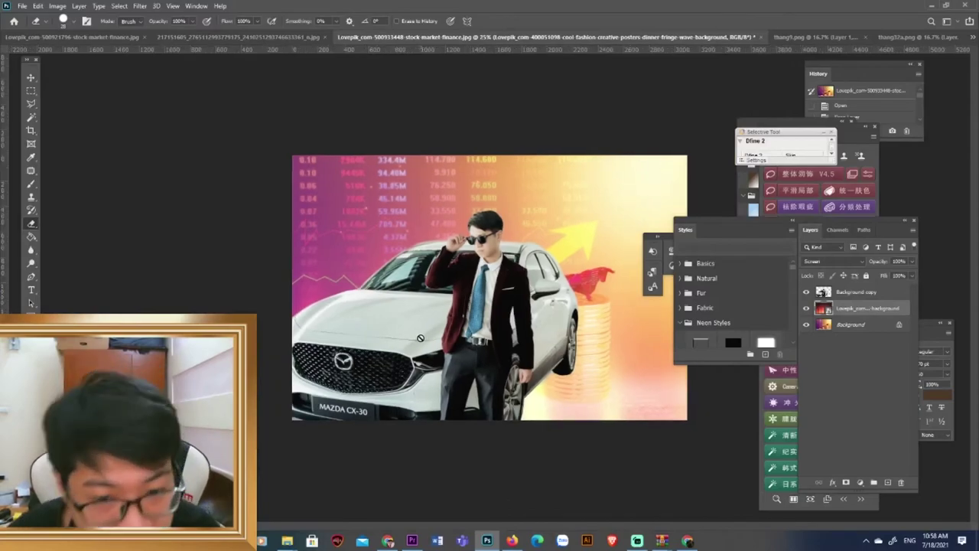
key("ctrl+plus")
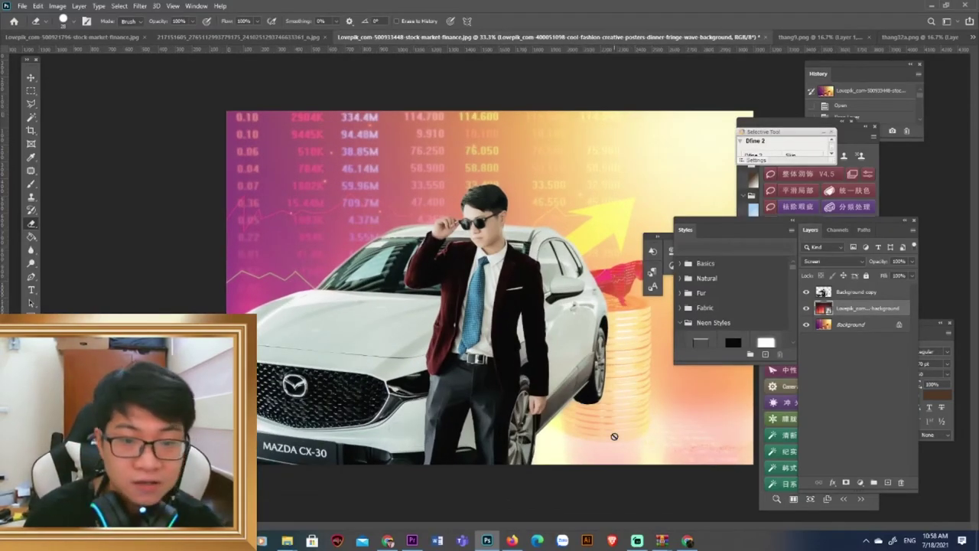
key("ctrl+minus")
key("ctrl+plus")
key("ctrl+plus")
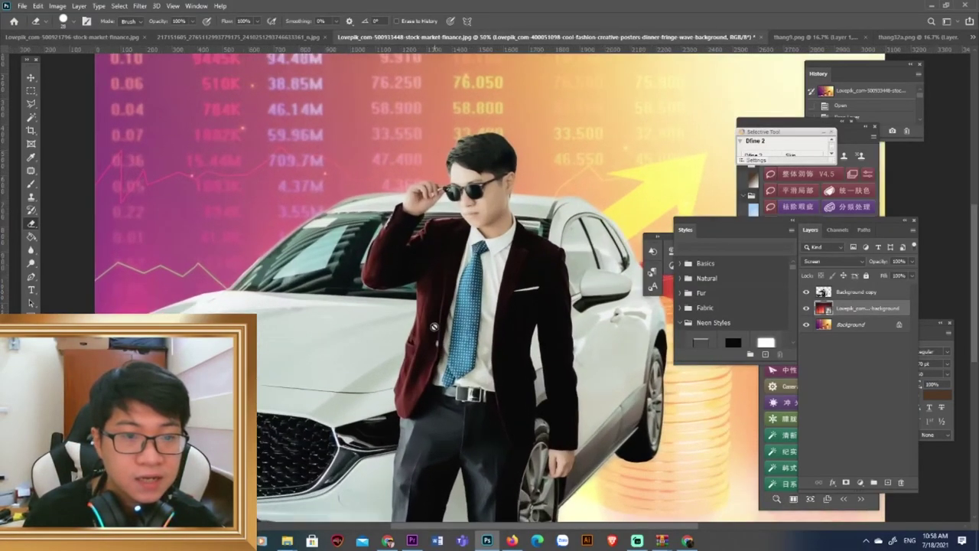
key("ctrl+minus")
left_click(238, 37)
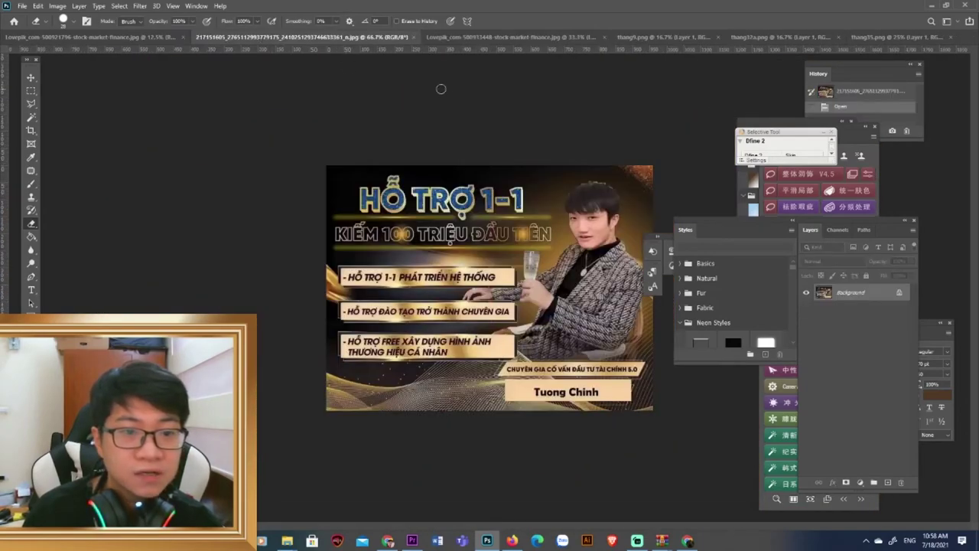
left_click(508, 37)
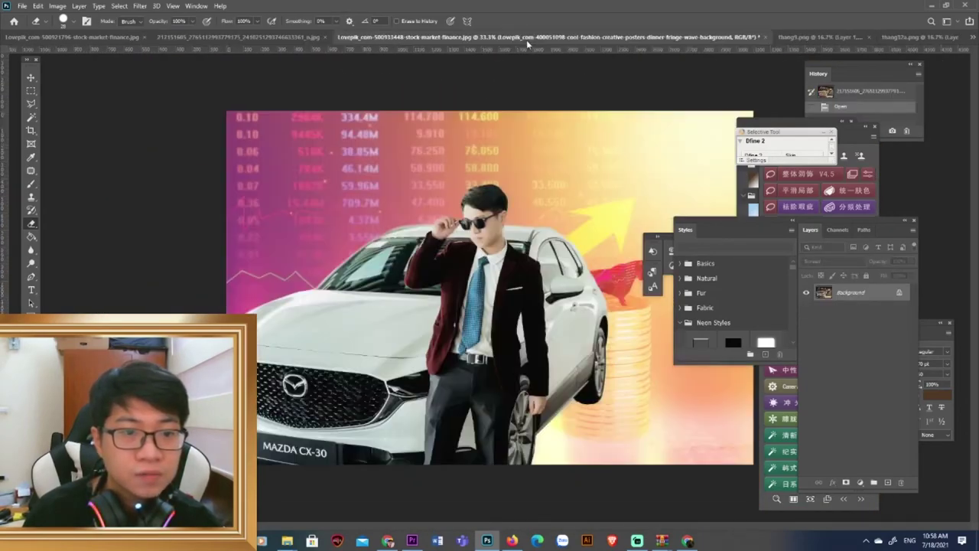
- Start a text layer reading "Hỗ" in Times New Roman, 60 pt, over the stock figures in the composite's upper-left area
left_click(31, 289)
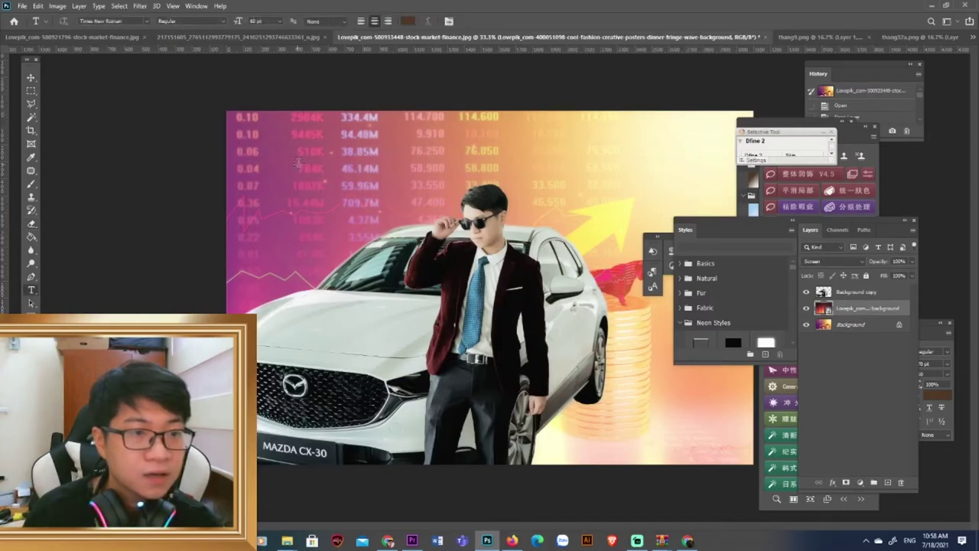
left_click(280, 153)
key("BackSpace")
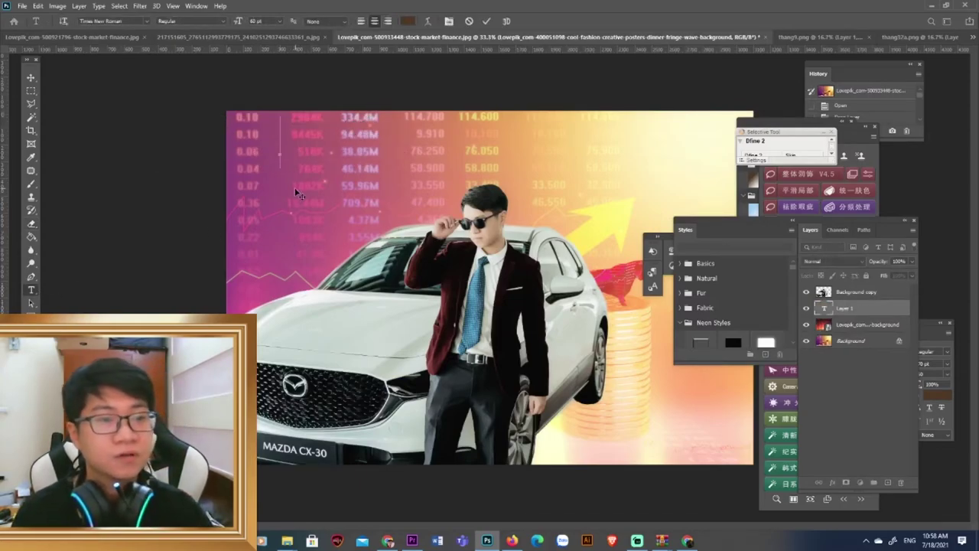
type("Hỗ")
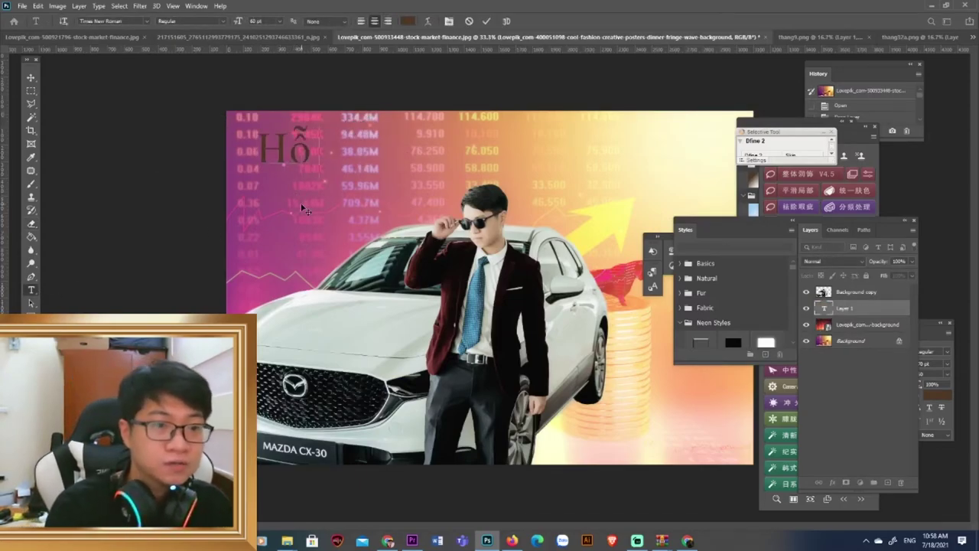
type(" tr")
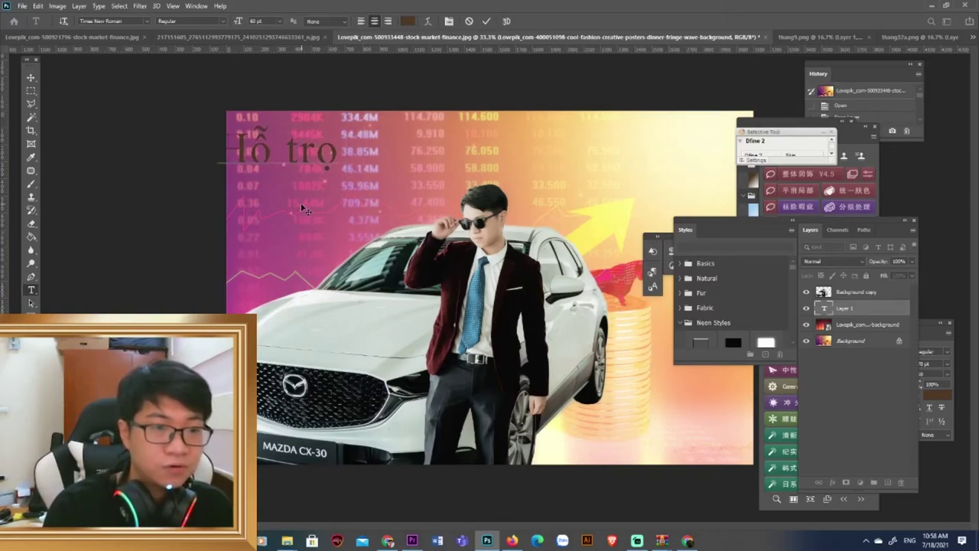
type("ợ lý")
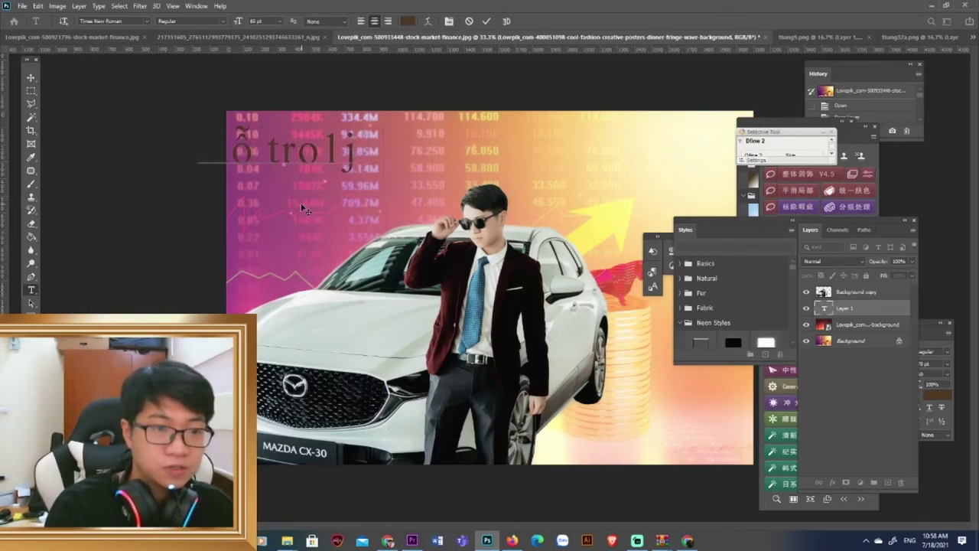
key("BackSpace")
key("BackSpace")
key("BackSpace")
key("BackSpace")
key("BackSpace")
key("BackSpace")
key("BackSpace")
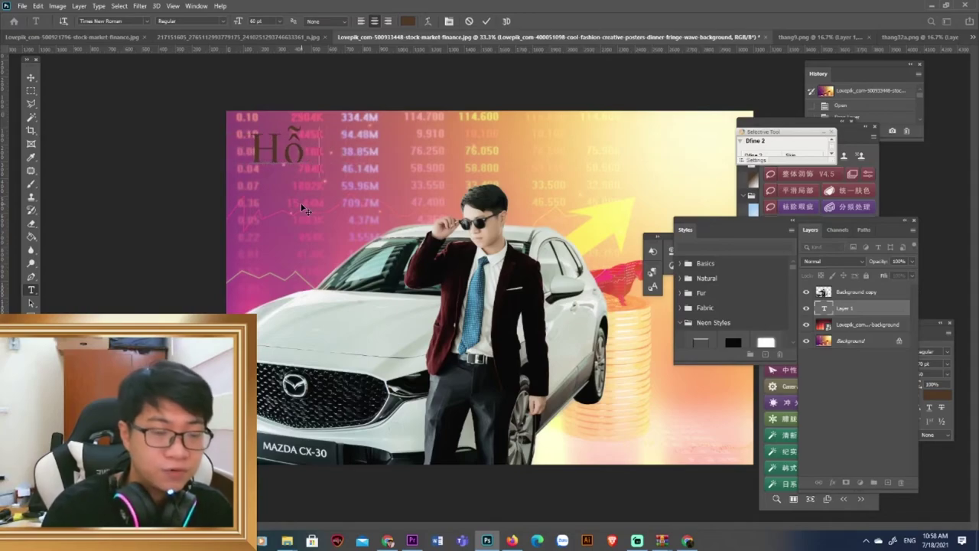
- Browse the Facebook reference posters in Firefox to check the "HỖ TRỢ 1-1" design, and return to Photoshop
left_click(514, 541)
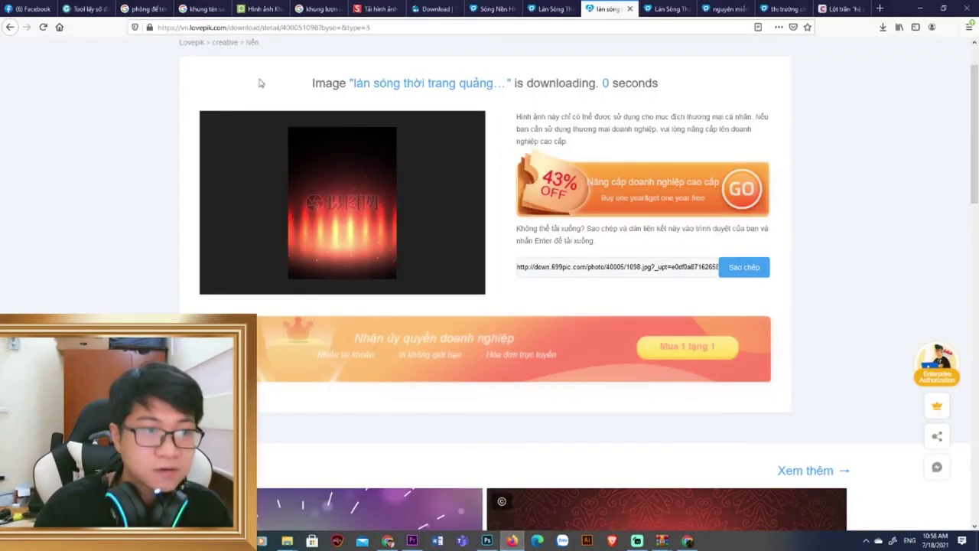
left_click(4, 5)
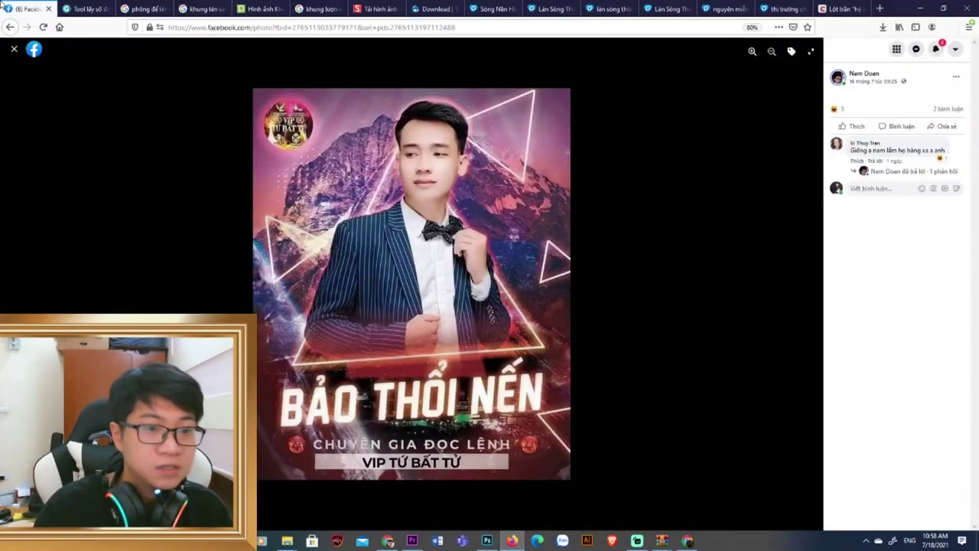
left_click(808, 286)
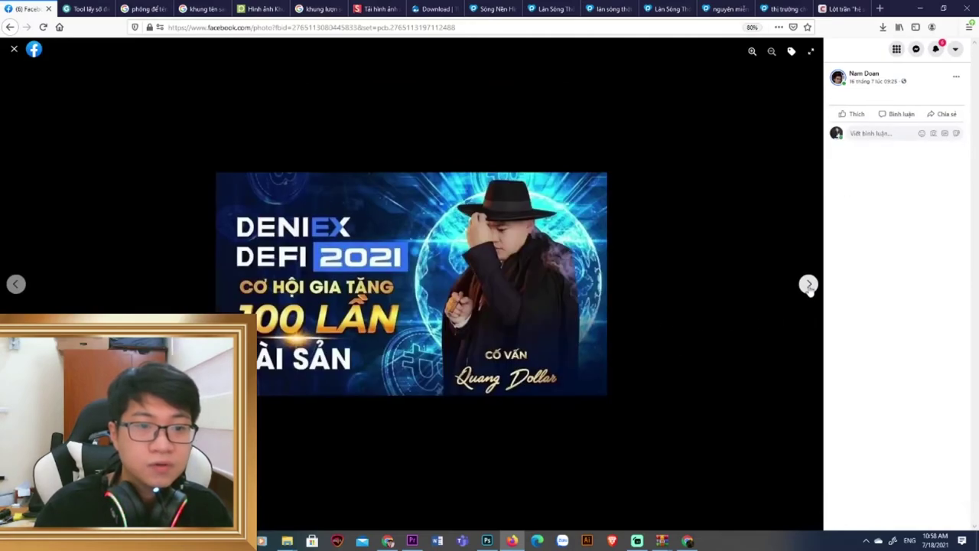
left_click(16, 284)
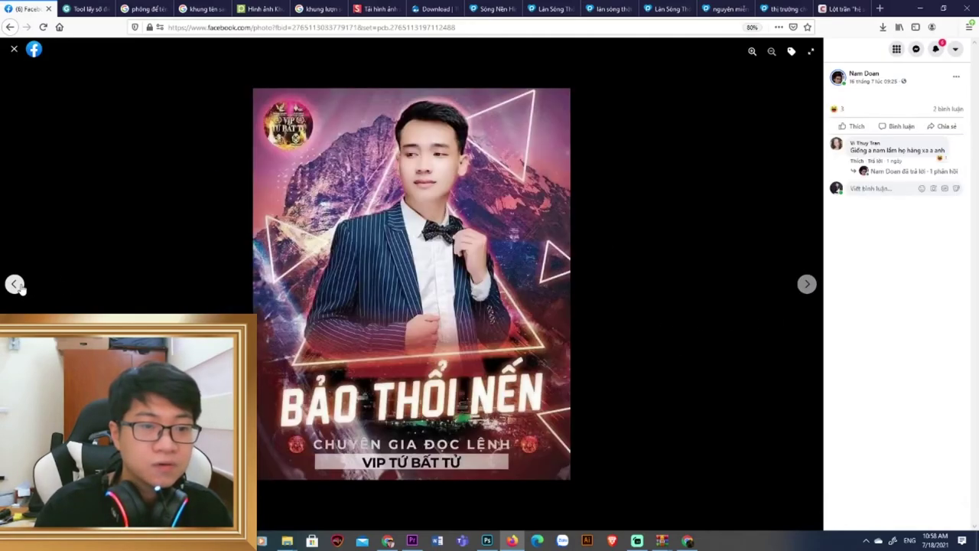
left_click(16, 284)
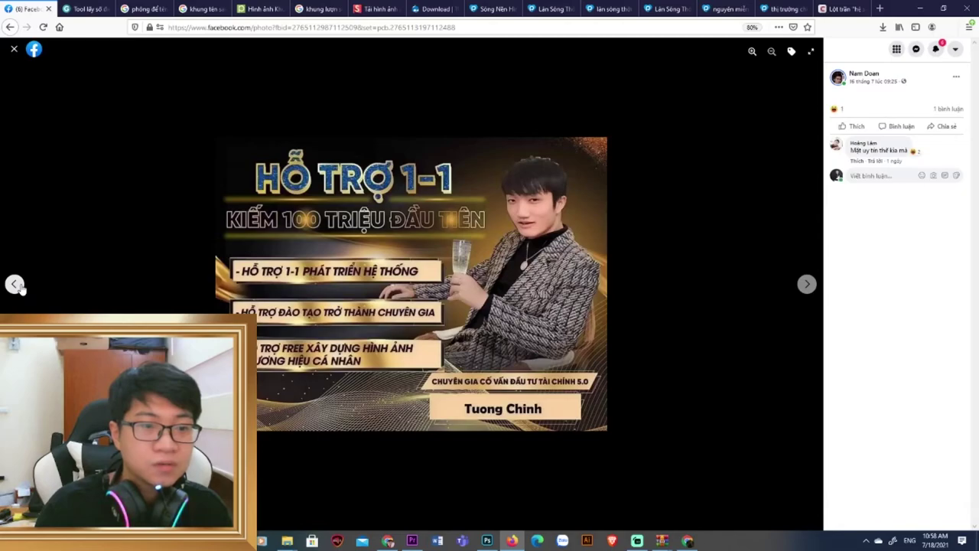
left_click(486, 540)
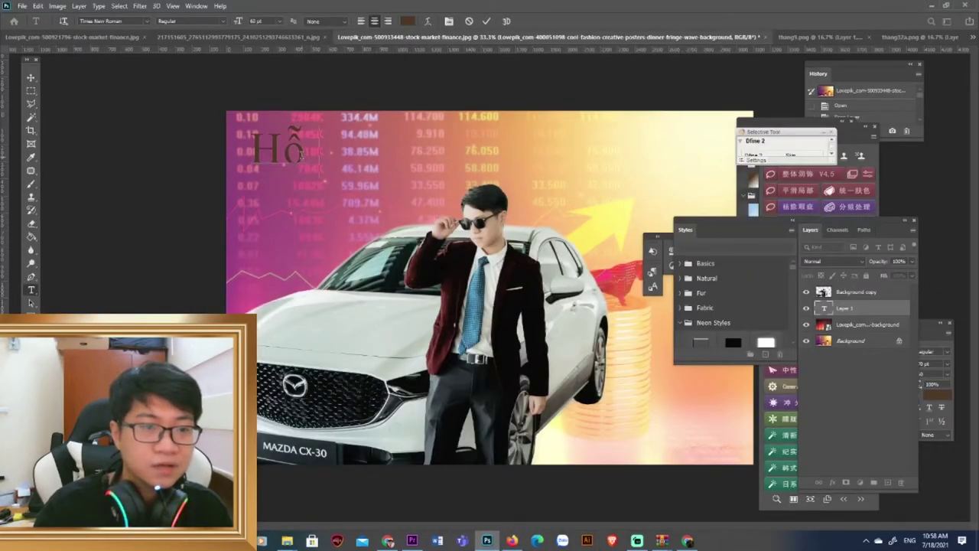
- Complete the heading as "Hỗ trợ 1-1", move it fully inside the canvas above the car, and commit the text
type("trợ")
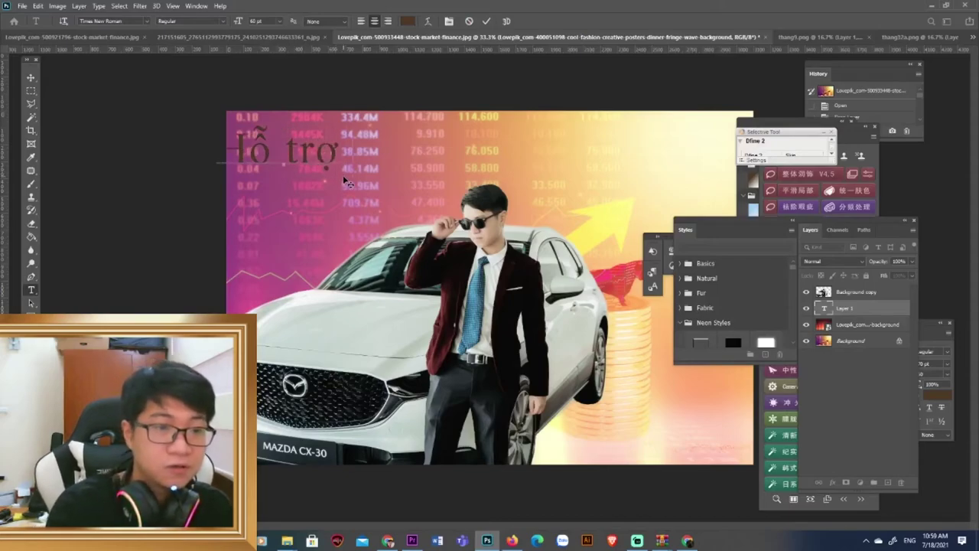
type(" 1-1")
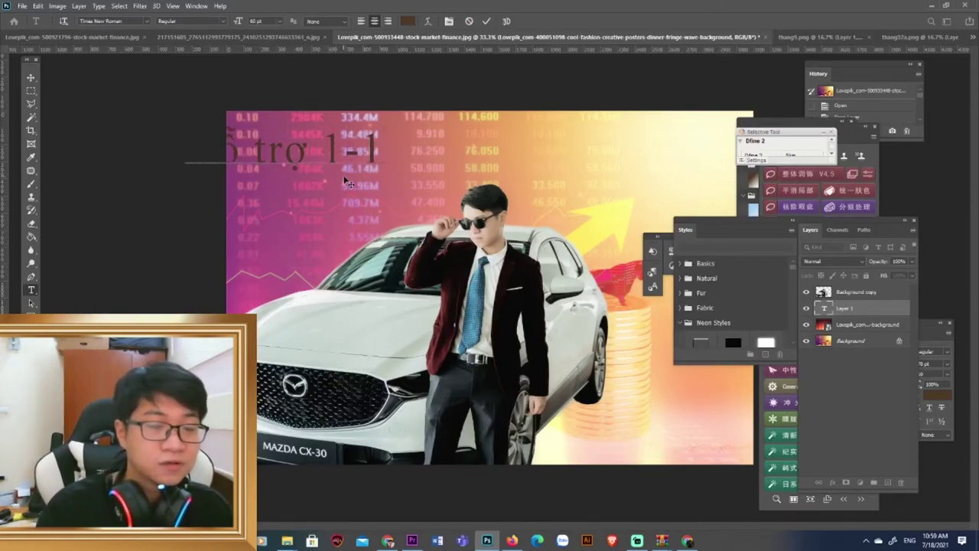
left_click_drag(345, 204, 407, 211)
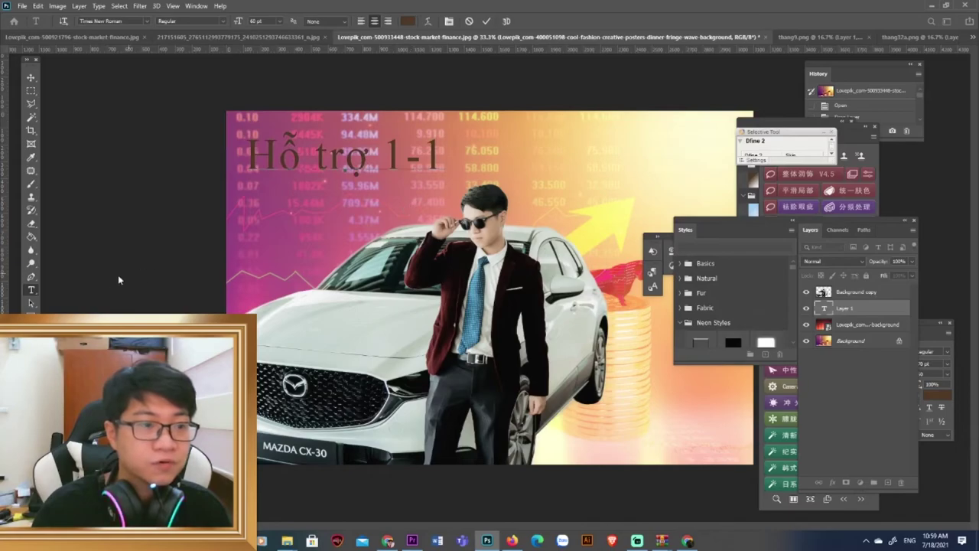
left_click(31, 263)
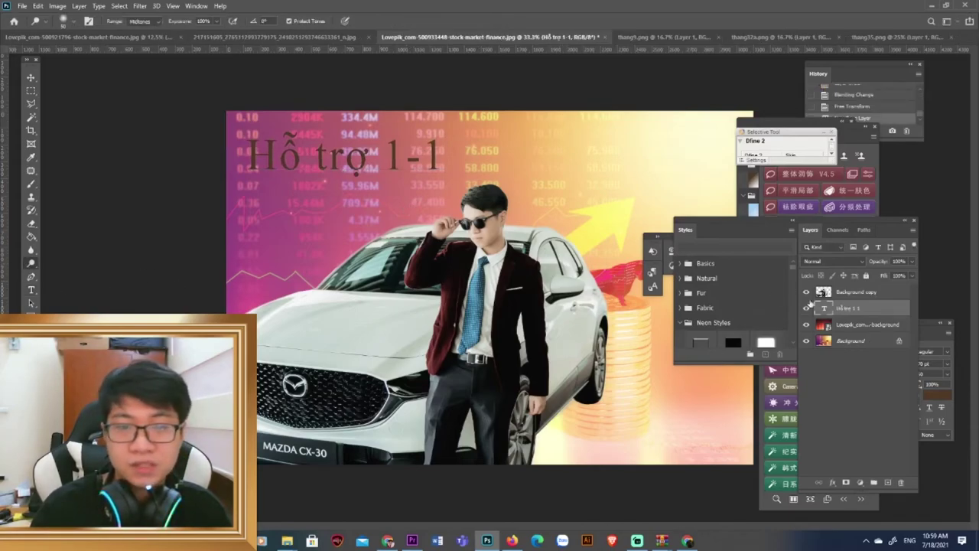
- Try the light blue, pink, purple glitter and pink-black striped style presets on the "Hỗ trợ 1-1" text
scroll(766, 298, "down", 10)
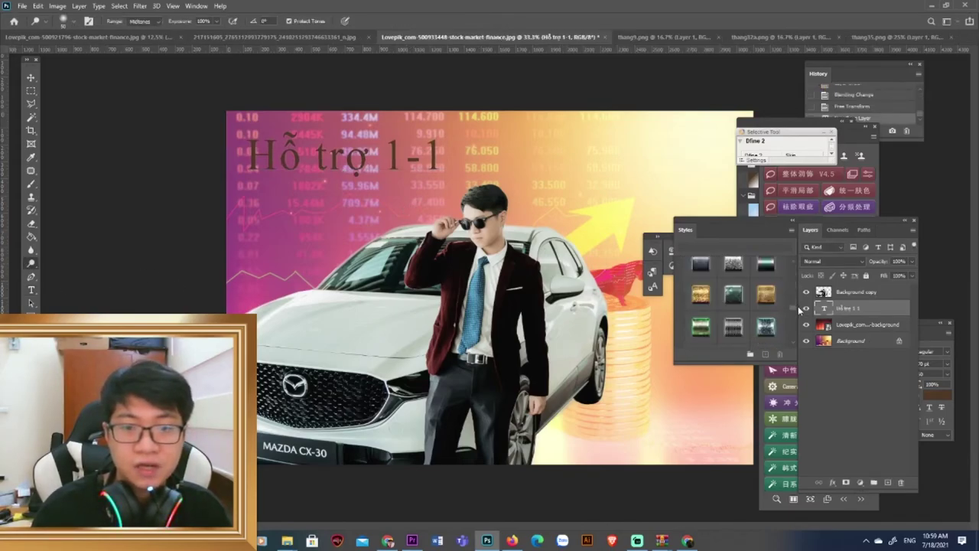
left_click(766, 262)
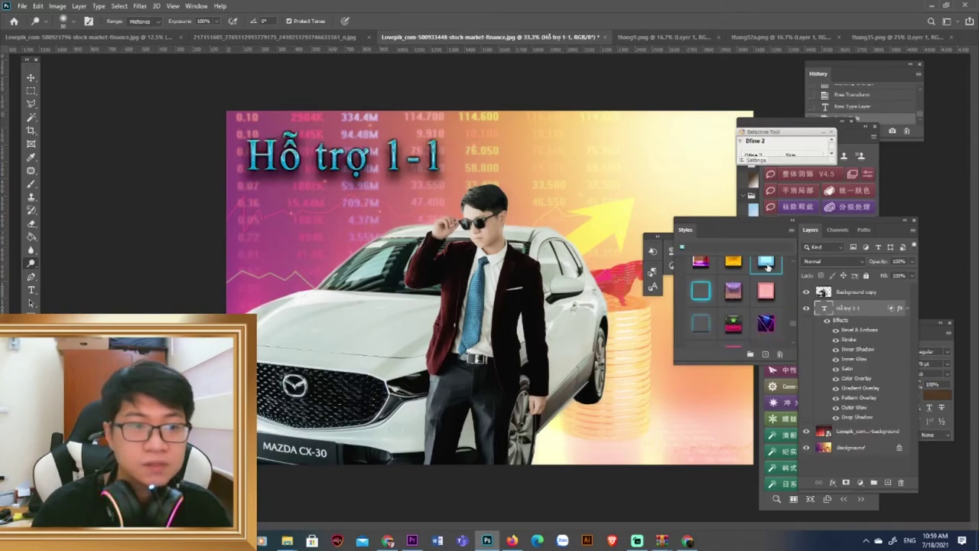
scroll(766, 285, "down", 2)
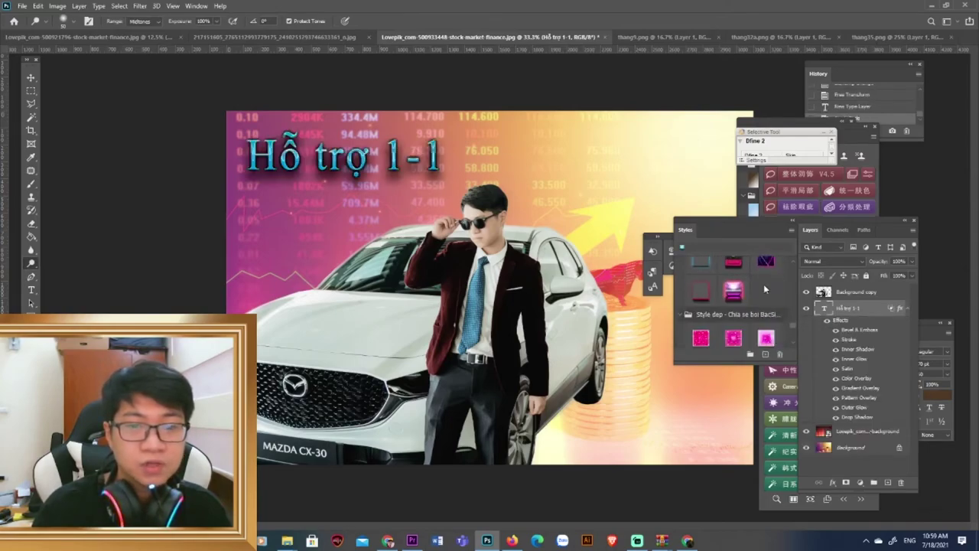
left_click(734, 337)
scroll(762, 302, "down", 3)
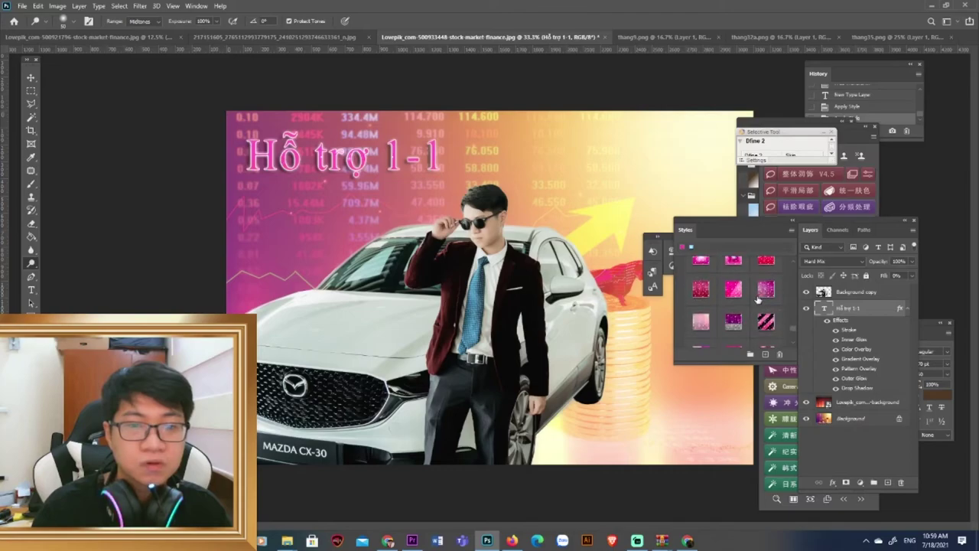
left_click(763, 286)
left_click(766, 320)
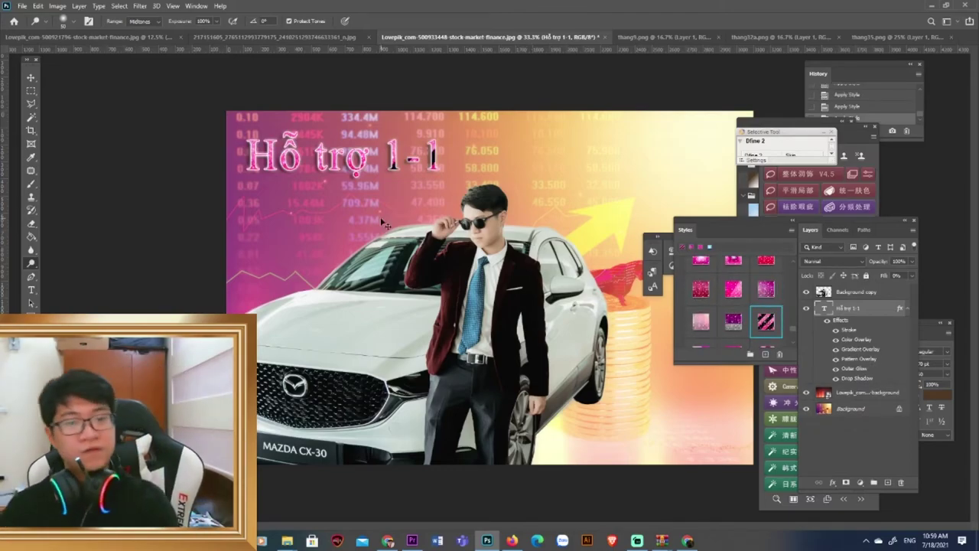
key("ctrl+minus")
key("ctrl+plus")
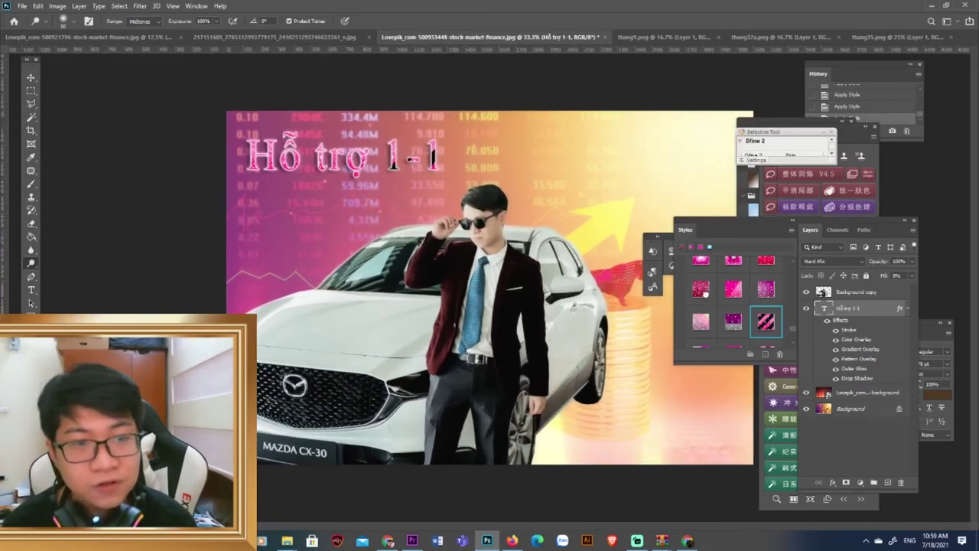
- Compare the red glitter preset with other pink and striped styles on the heading text
left_click(704, 293)
key("ctrl+plus")
left_click(761, 317)
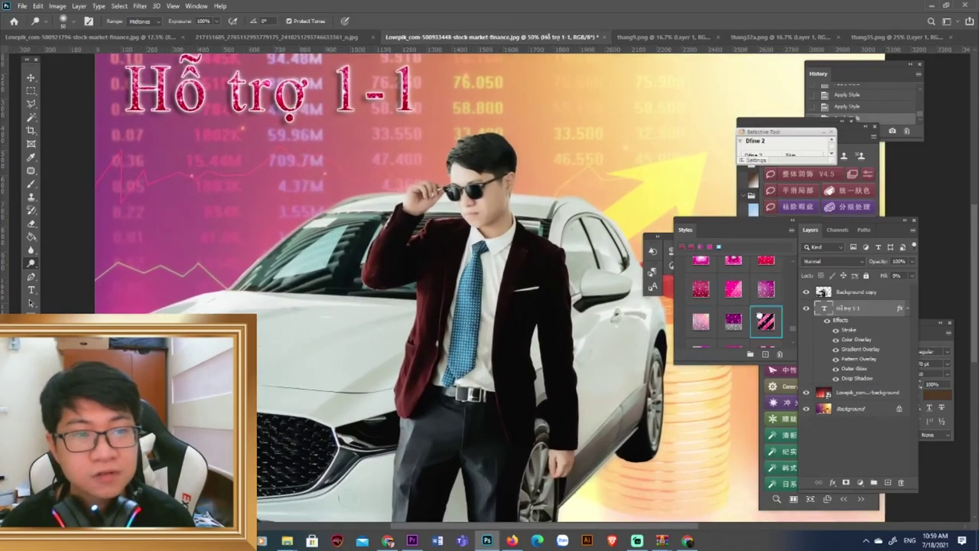
key("ctrl+minus")
left_click(766, 288)
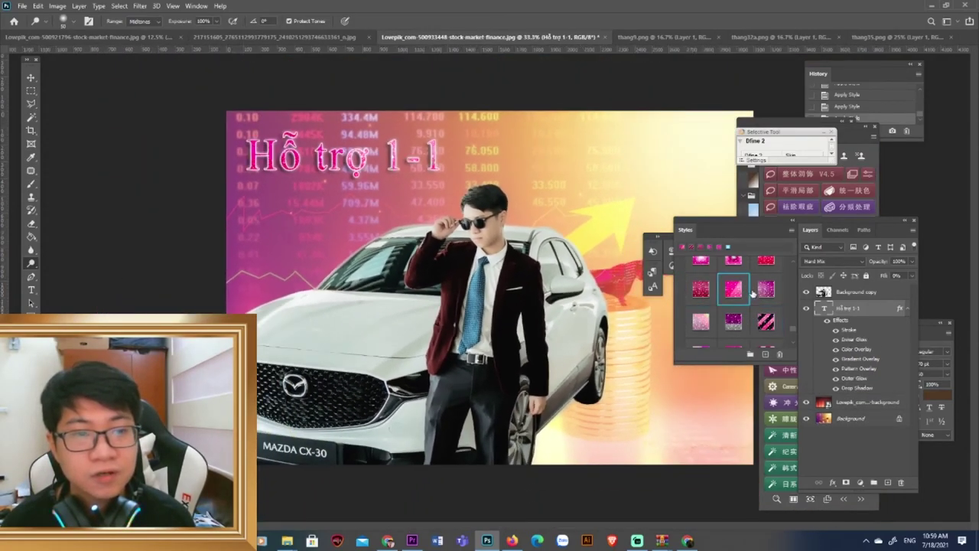
- Apply the red glitter style preset to the "Hỗ trợ 1-1" text and check it on the composite
left_click(700, 289)
key("ctrl+plus")
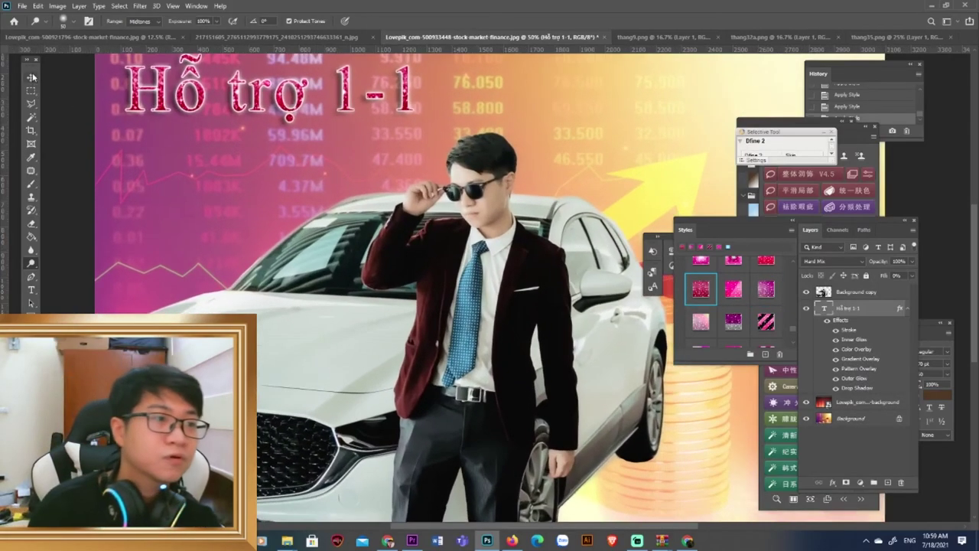
key("v")
key("ctrl+minus")
left_click_drag(419, 158, 421, 156)
left_click(31, 209)
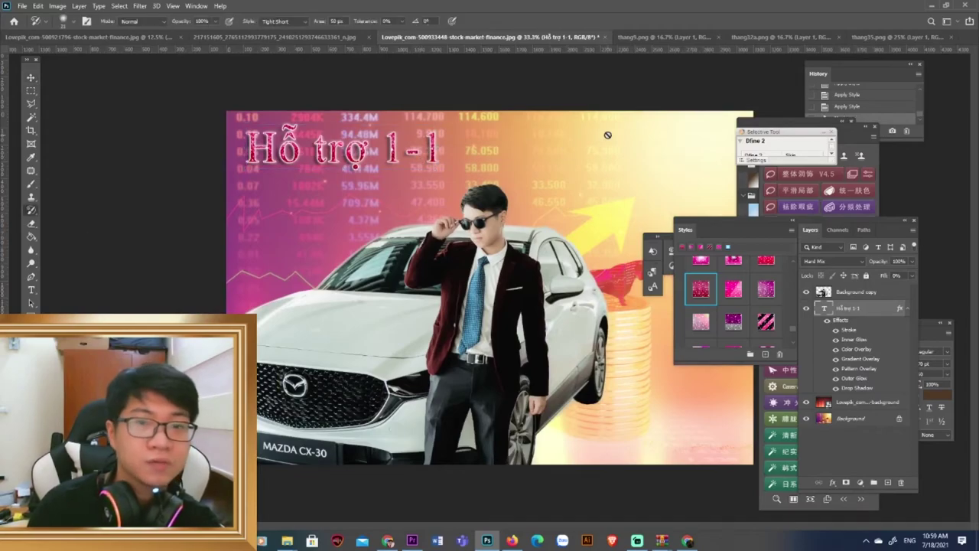
- Crop thang35.png down to the long plain gold bar in its lower-right corner
left_click(676, 39)
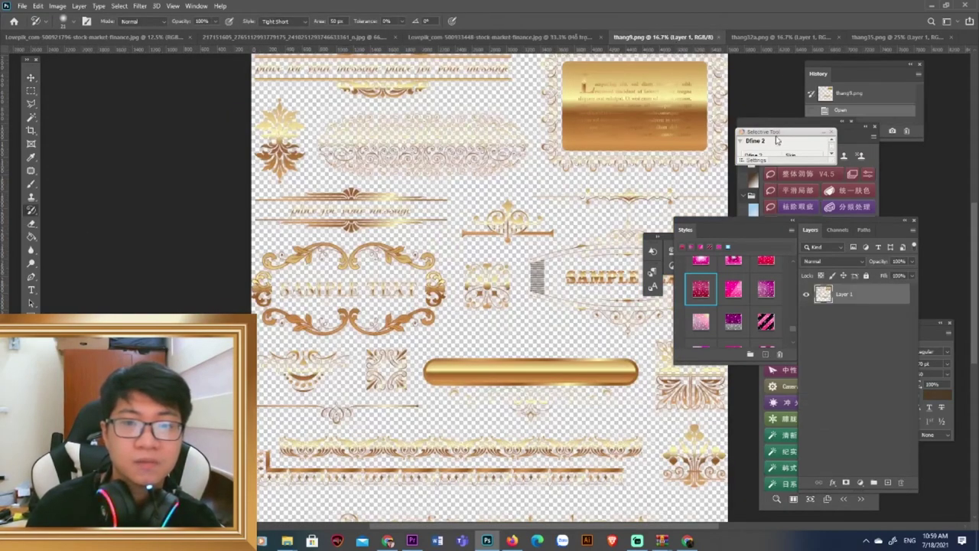
left_click(882, 37)
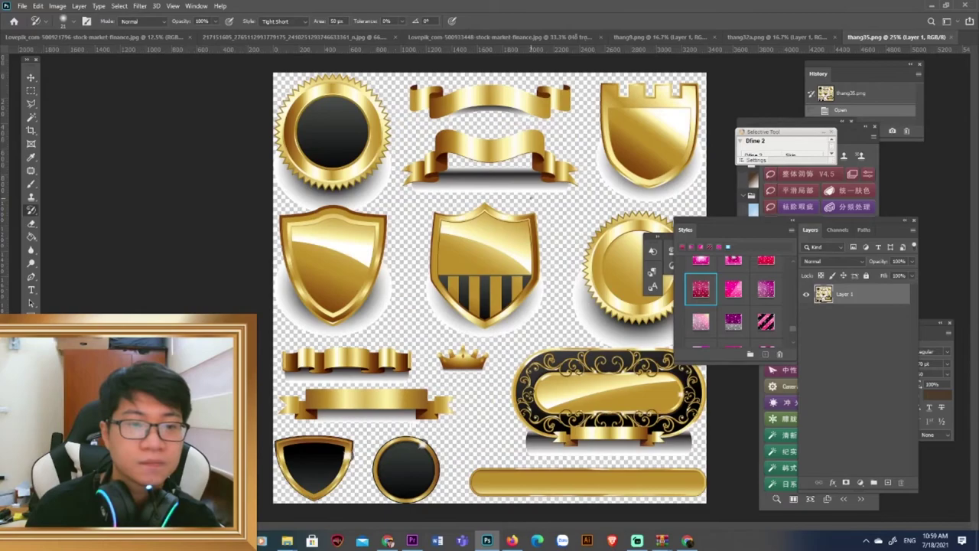
left_click(30, 130)
key("ctrl+minus")
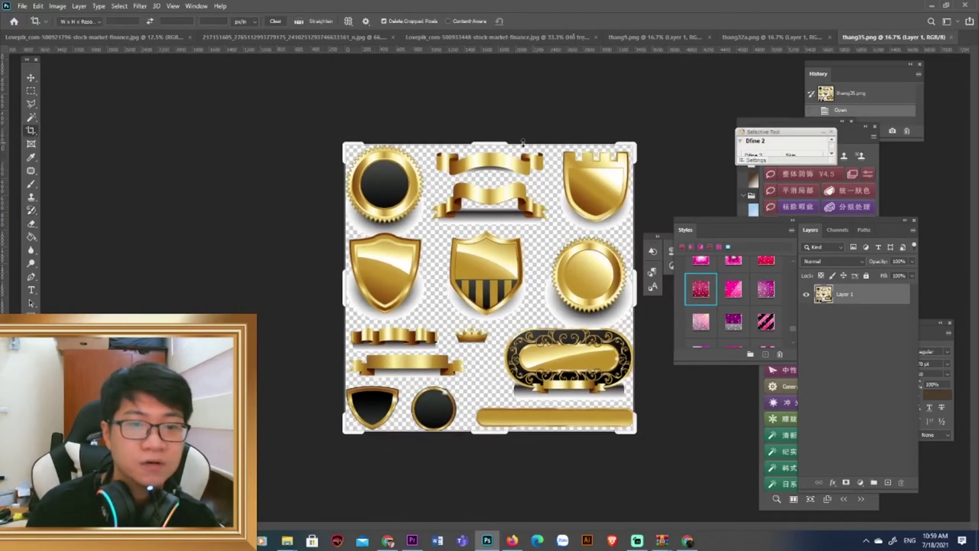
left_click_drag(505, 150, 489, 274)
left_click_drag(346, 291, 469, 291)
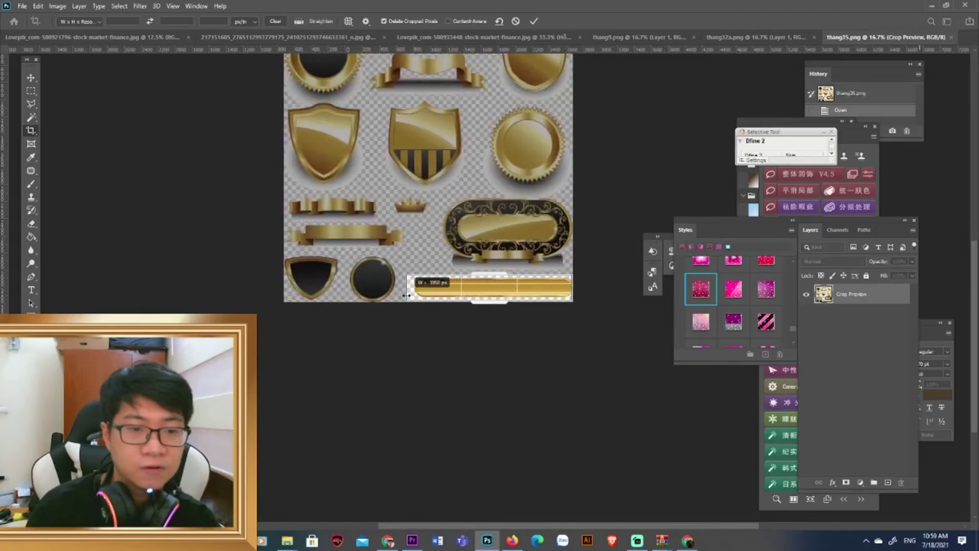
left_click(31, 222)
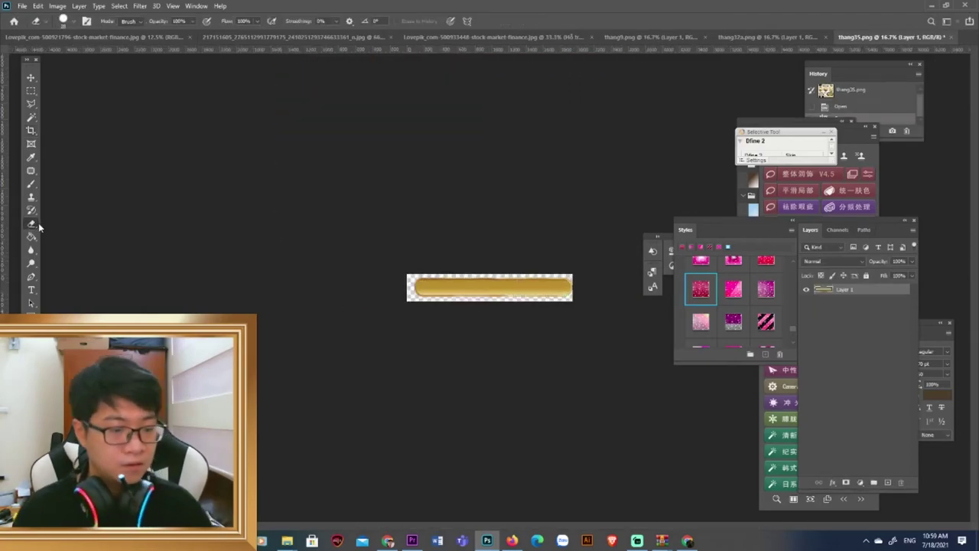
- Trim the empty margin at the gold bar's left end and select the whole cropped canvas
left_click(31, 131)
key("ctrl+plus")
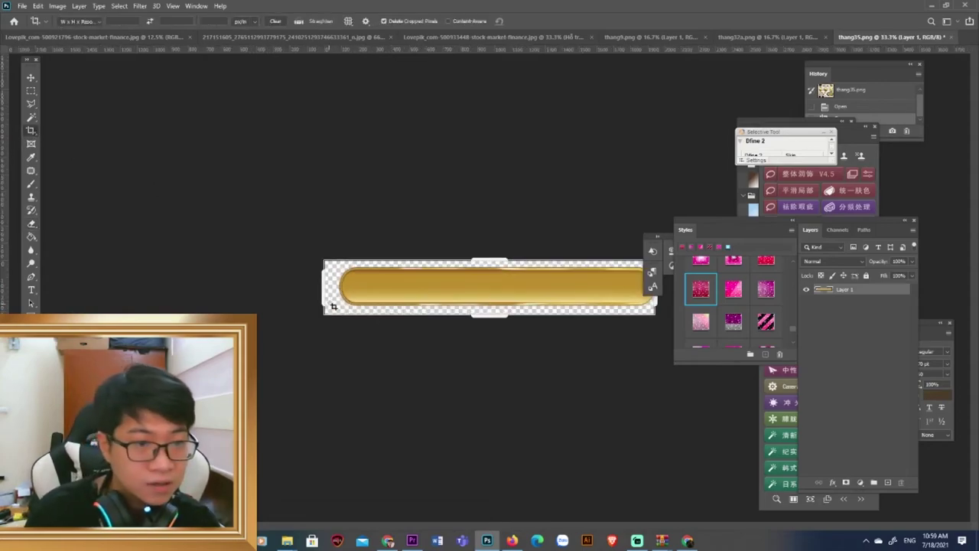
left_click_drag(318, 291, 327, 292)
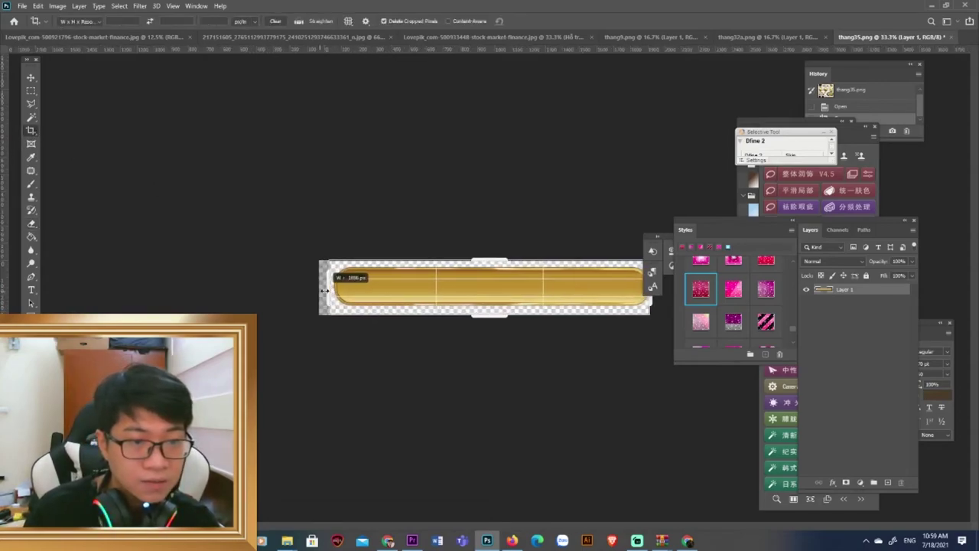
left_click(31, 263)
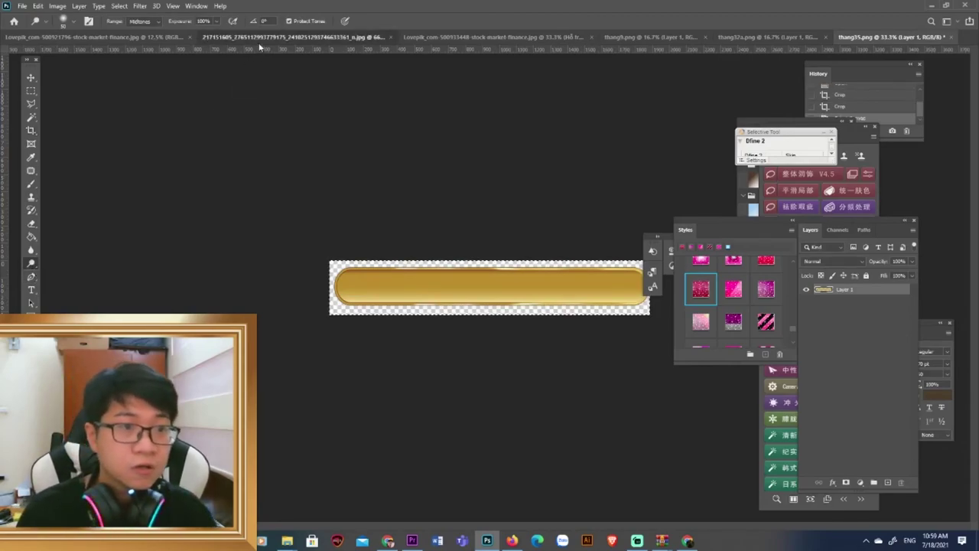
- Paste the gold bar into the man-and-car poster, accept the colour conversion, and place its layer above Background copy
left_click(237, 37)
left_click(439, 36)
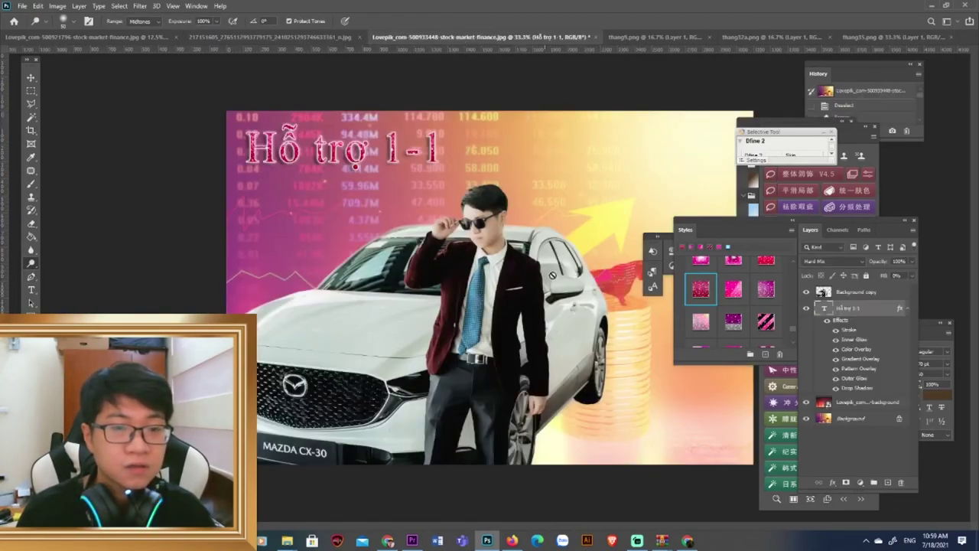
key("ctrl+v")
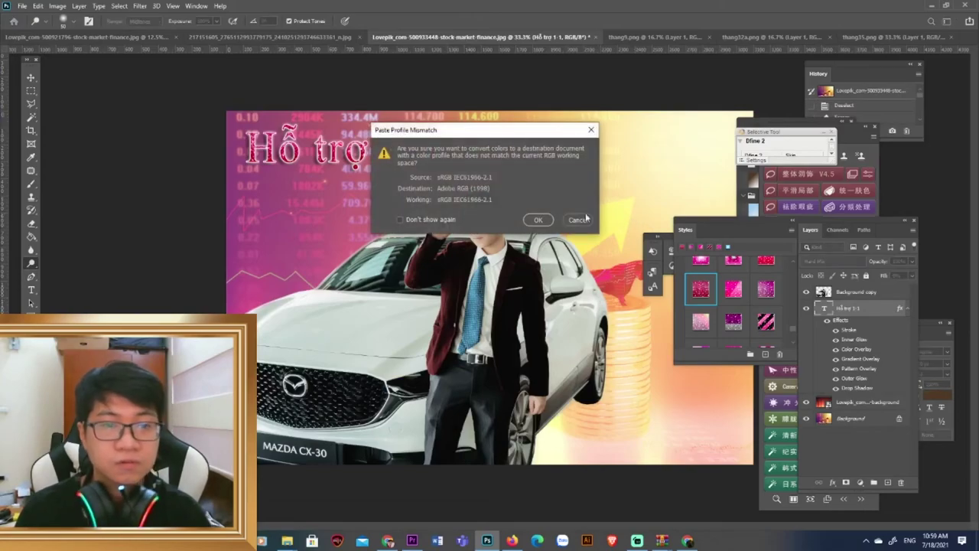
left_click(528, 219)
key("ctrl+minus")
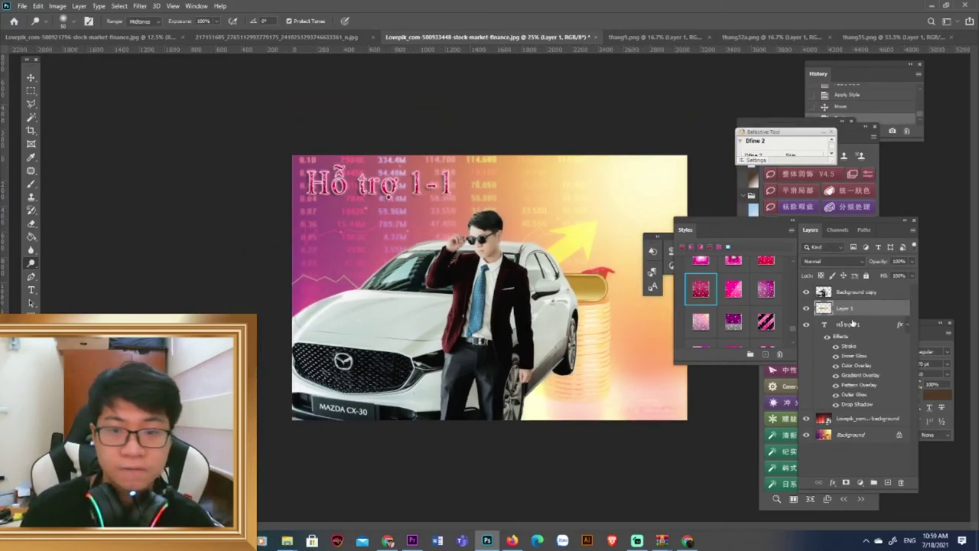
left_click_drag(845, 307, 845, 289)
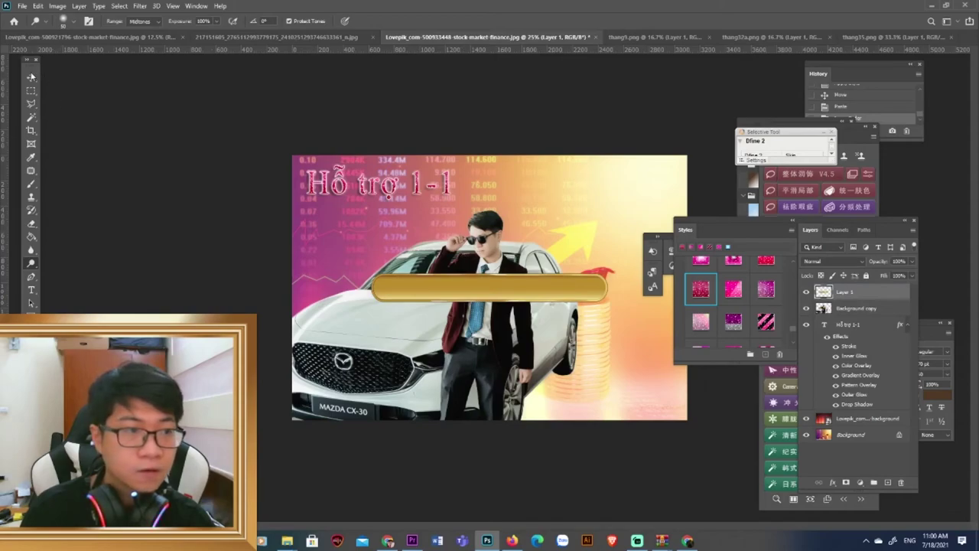
- Move the gold bar to the poster's upper-right area beside the heading and shorten it from its left end
left_click(30, 77)
left_click_drag(523, 292, 597, 216)
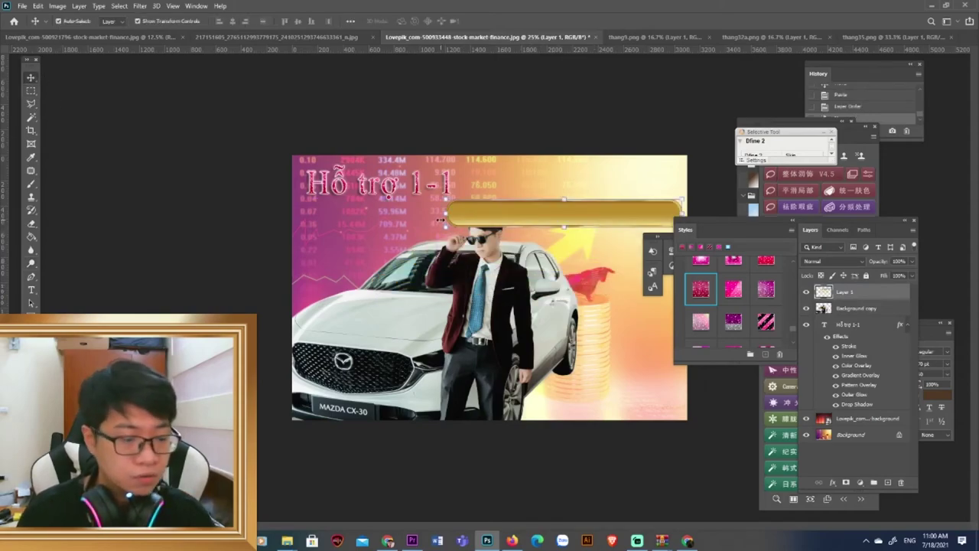
left_click_drag(443, 216, 531, 216)
left_click_drag(589, 221, 587, 201)
key("Return")
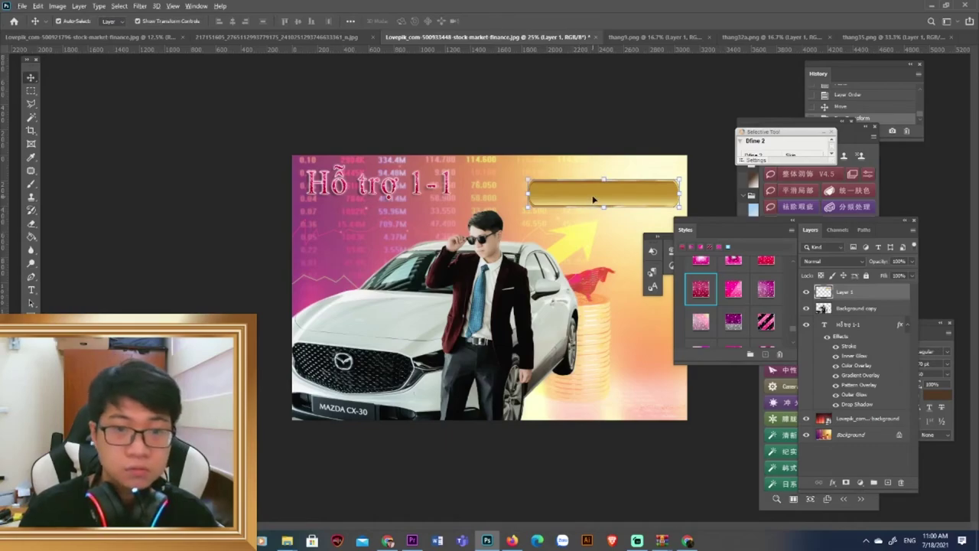
- Duplicate the gold bar twice and stack the copies below the original in a column beside the man
left_click_drag(598, 198, 574, 261)
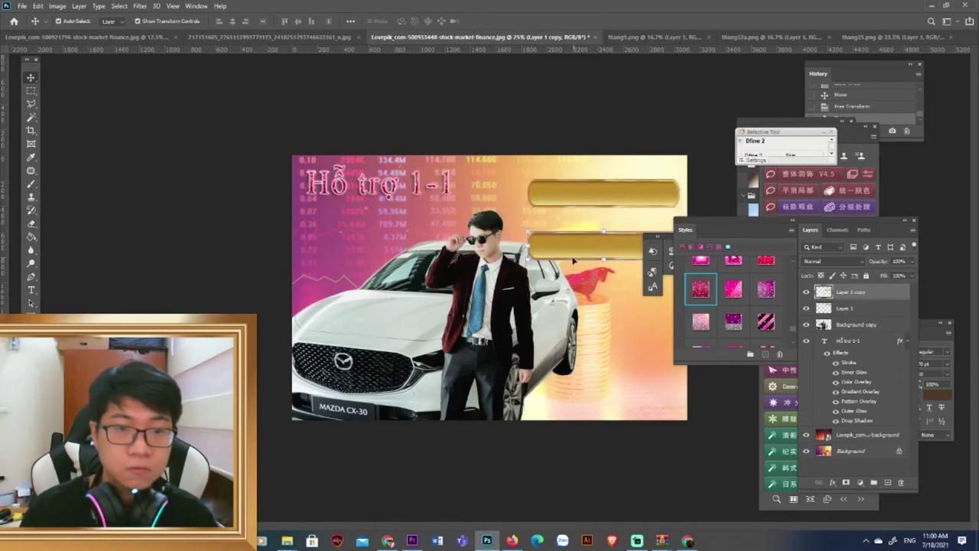
key("ctrl+minus")
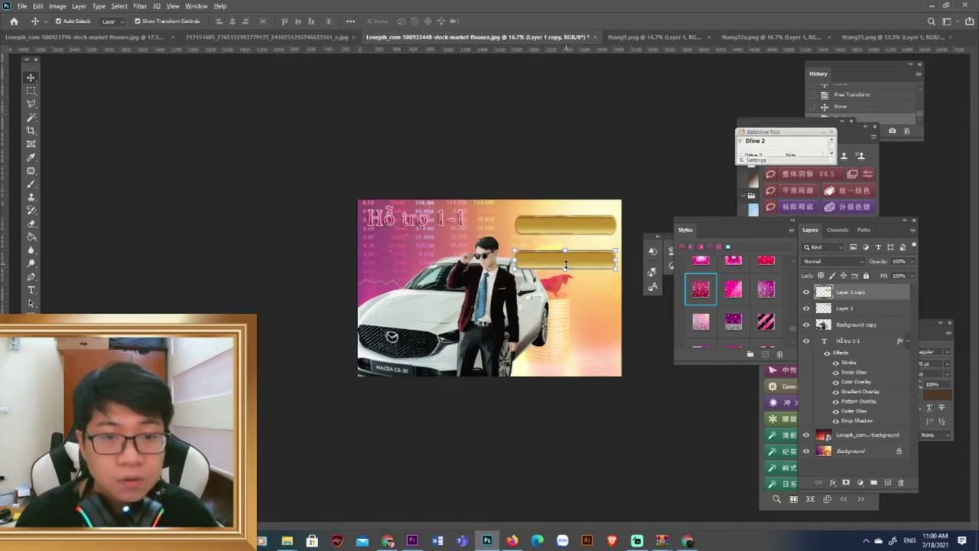
left_click_drag(566, 266, 568, 308)
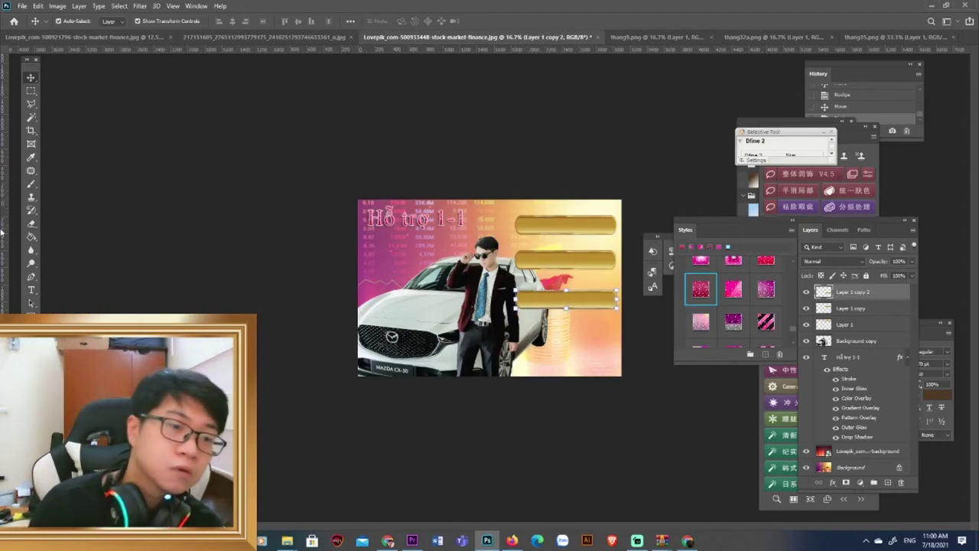
- Review the reference "HỖ TRỢ 1-1" poster, then switch to Firefox and browse the other posters in the Facebook album
left_click(29, 199)
key("ctrl+plus")
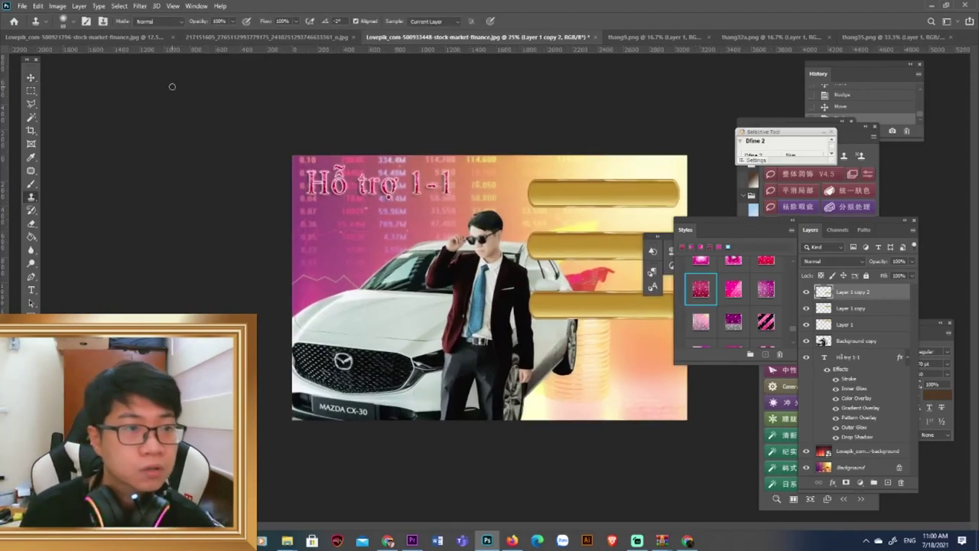
left_click(148, 38)
left_click(292, 38)
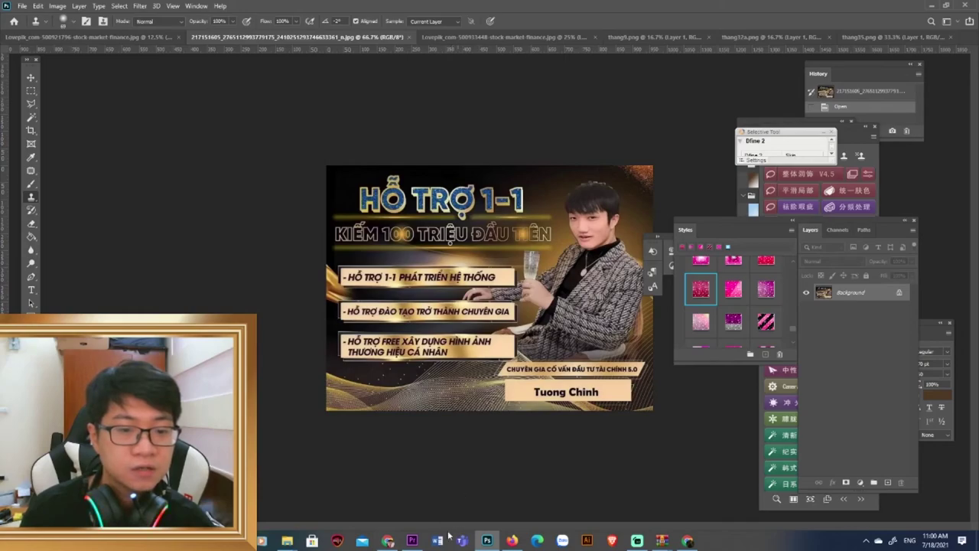
left_click(514, 538)
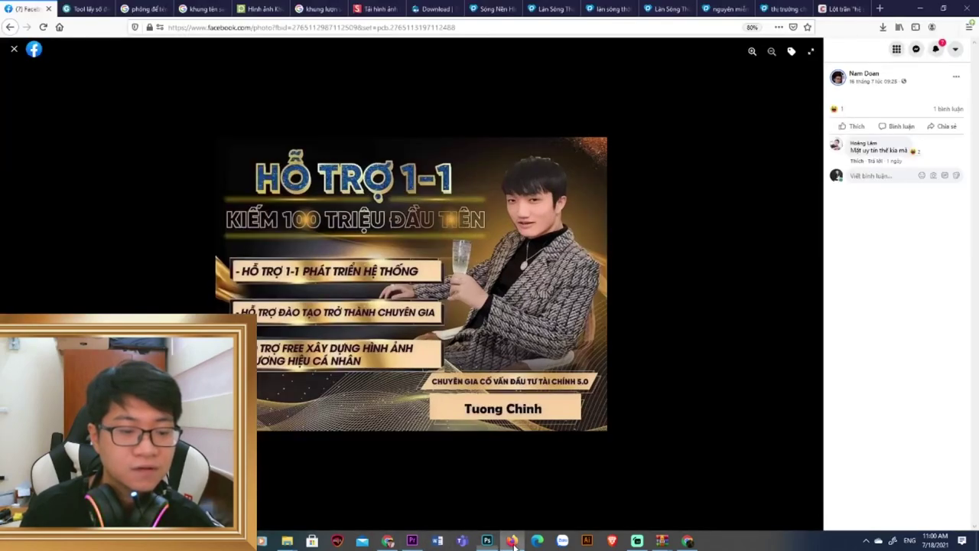
left_click(808, 285)
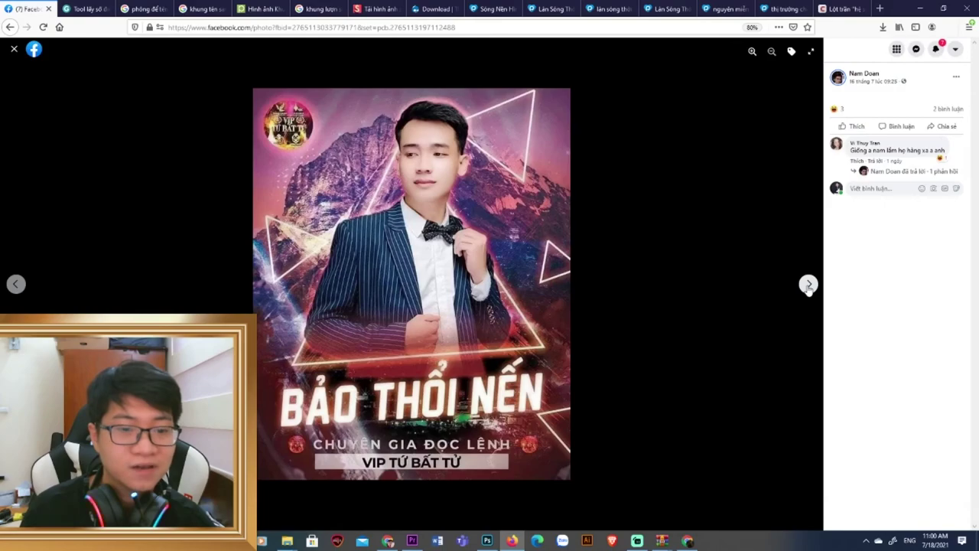
left_click(808, 284)
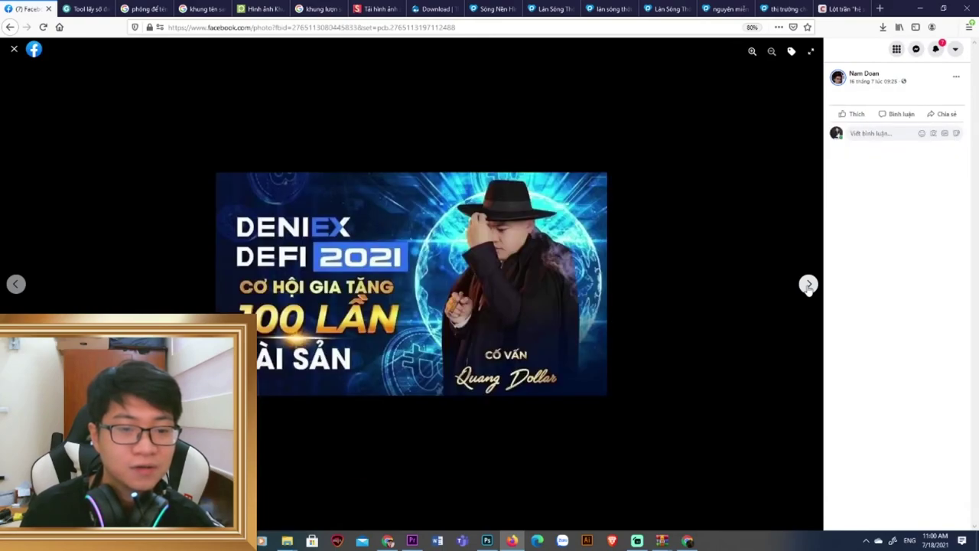
left_click(808, 285)
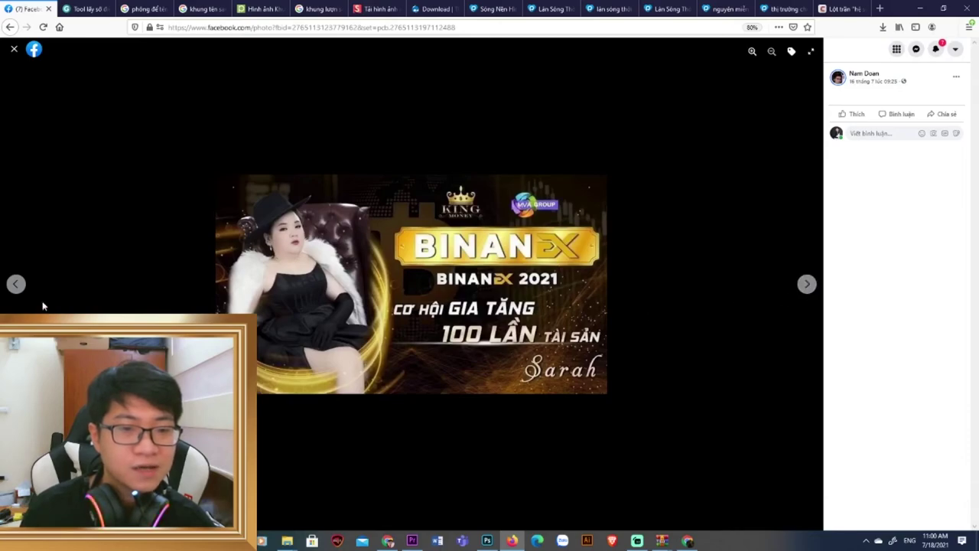
left_click(9, 284)
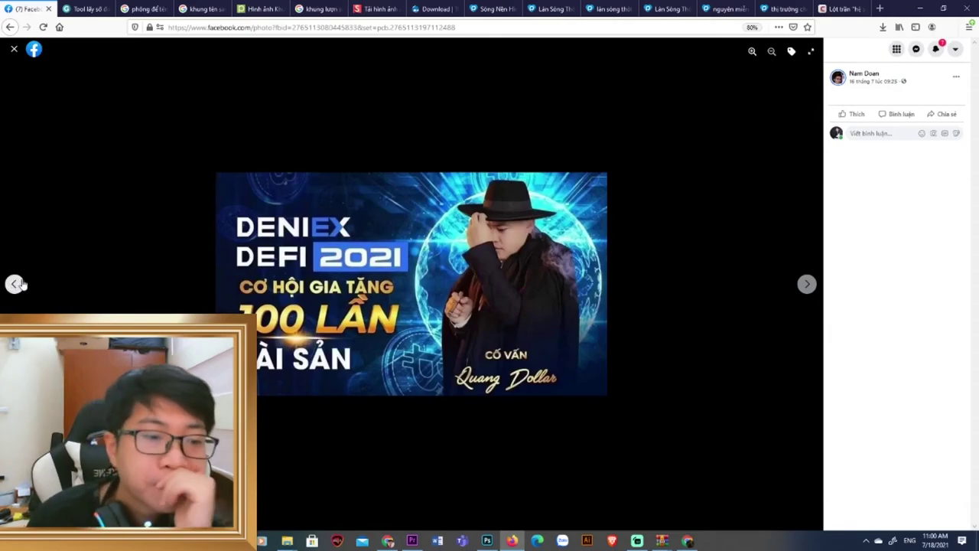
left_click(16, 284)
left_click(17, 283)
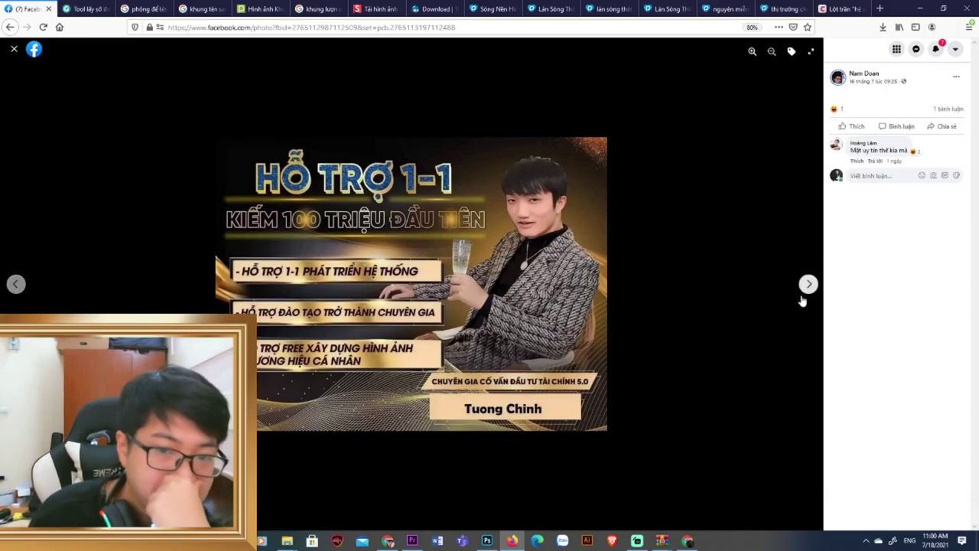
left_click(807, 284)
- Close the photo viewer and look through the profile's posts for more finance poster examples
key("Escape")
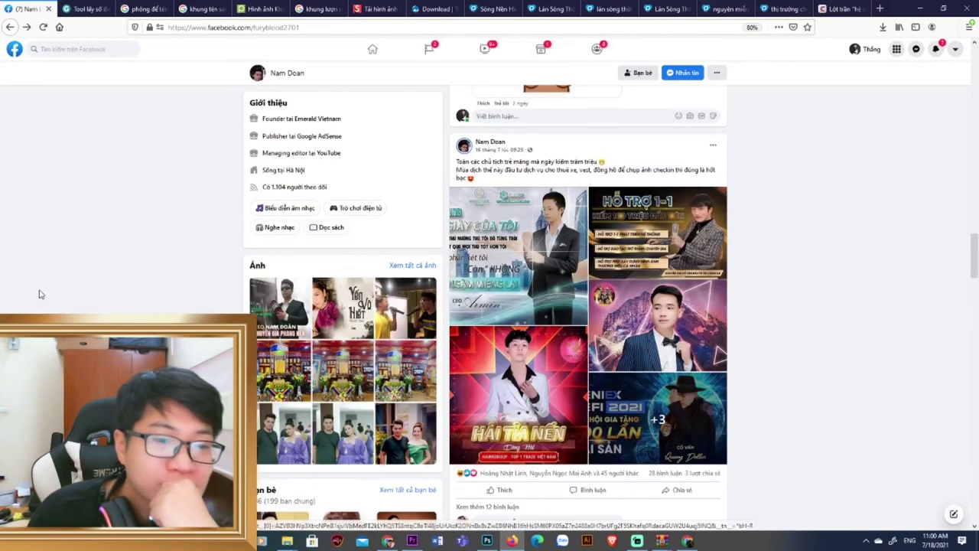
scroll(659, 350, "up", 15)
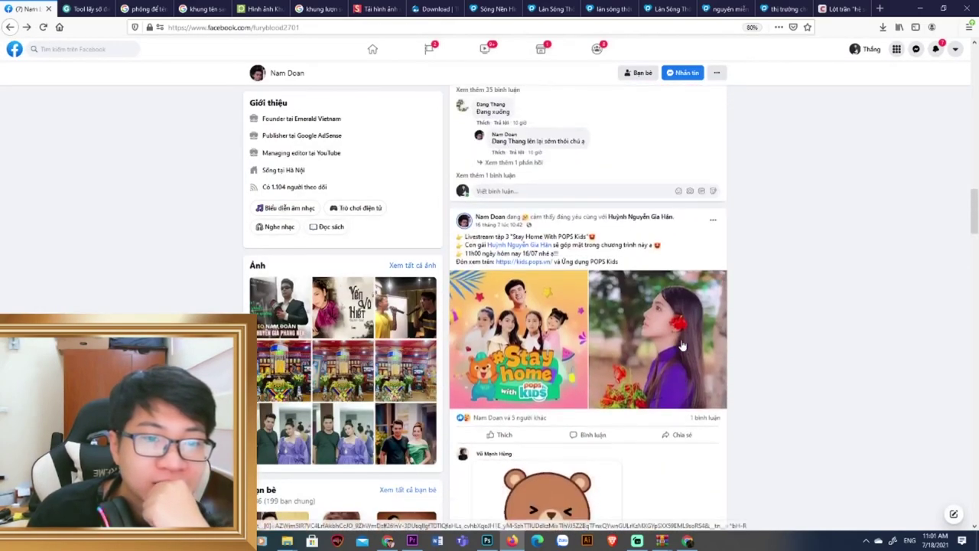
scroll(685, 339, "up", 1)
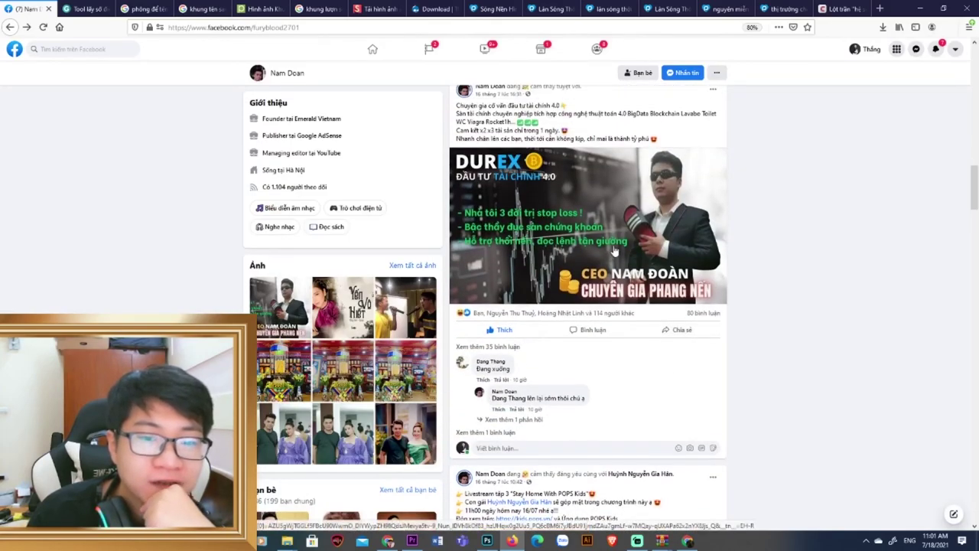
scroll(616, 413, "down", 3)
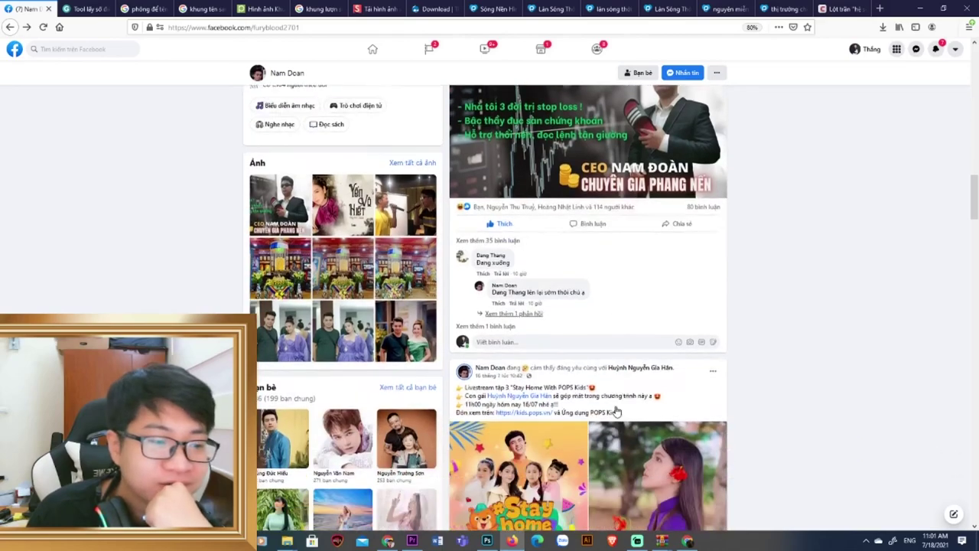
scroll(635, 344, "up", 3)
scroll(628, 355, "down", 5)
scroll(627, 355, "down", 15)
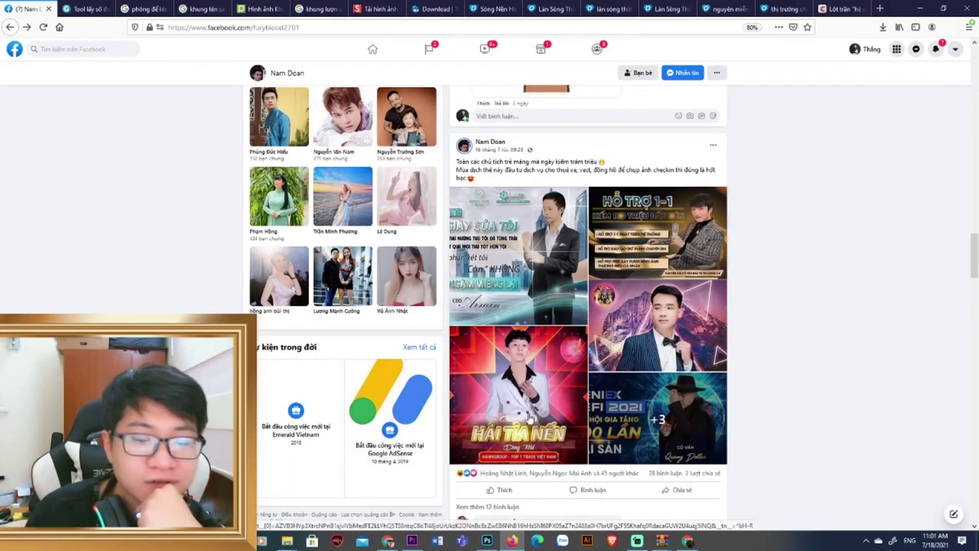
- Switch back to Photoshop and inspect the man-and-car poster with its heading and three gold bars
left_click(490, 541)
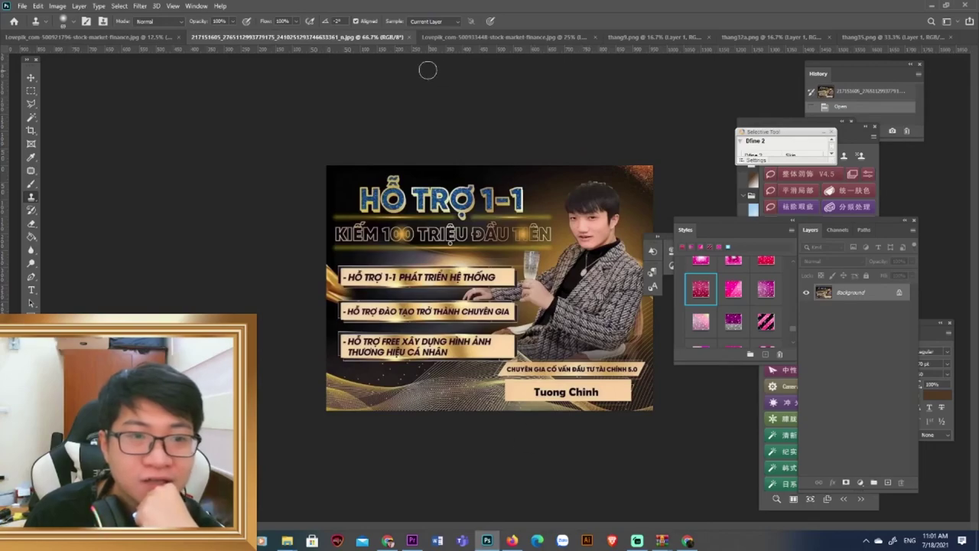
left_click(459, 37)
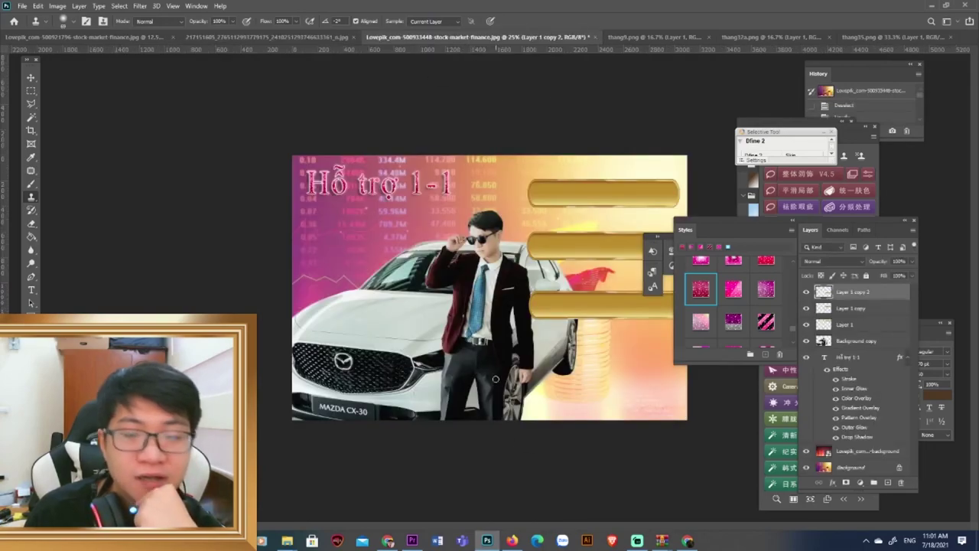
key("ctrl+minus")
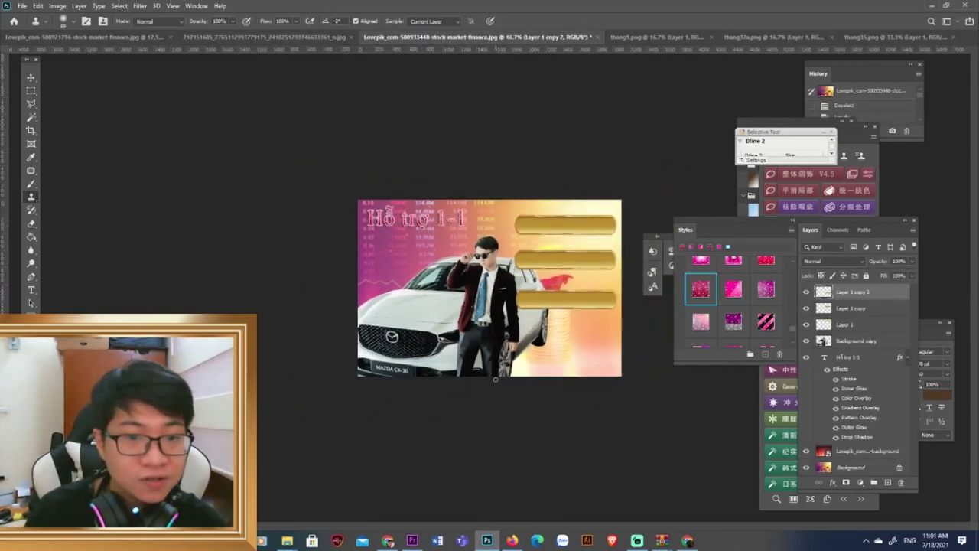
key("ctrl+plus")
key("ctrl+plus")
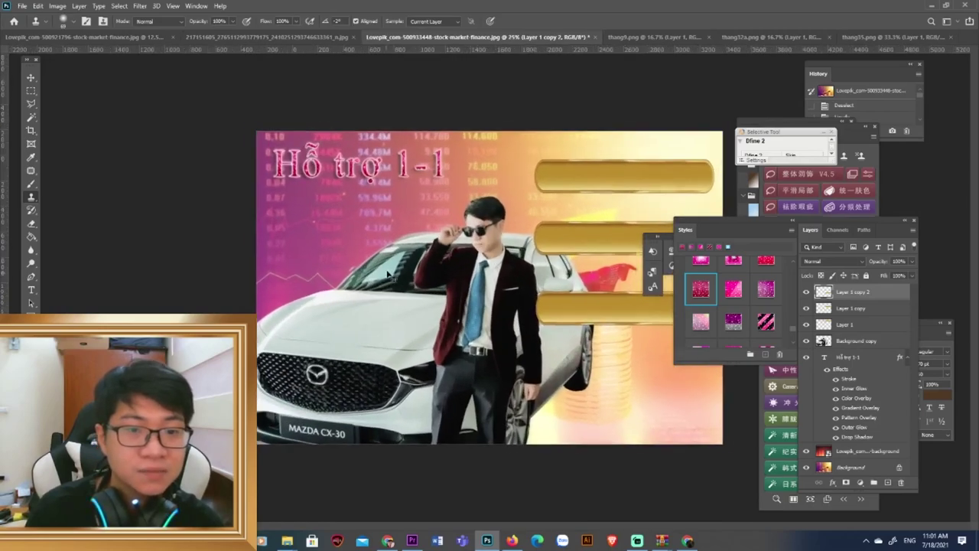
key("ctrl+minus")
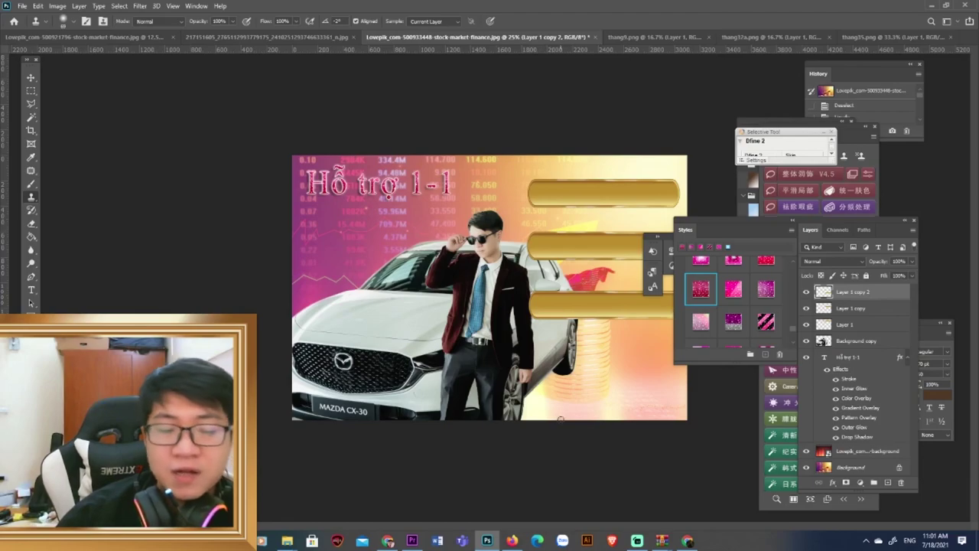
left_click(637, 541)
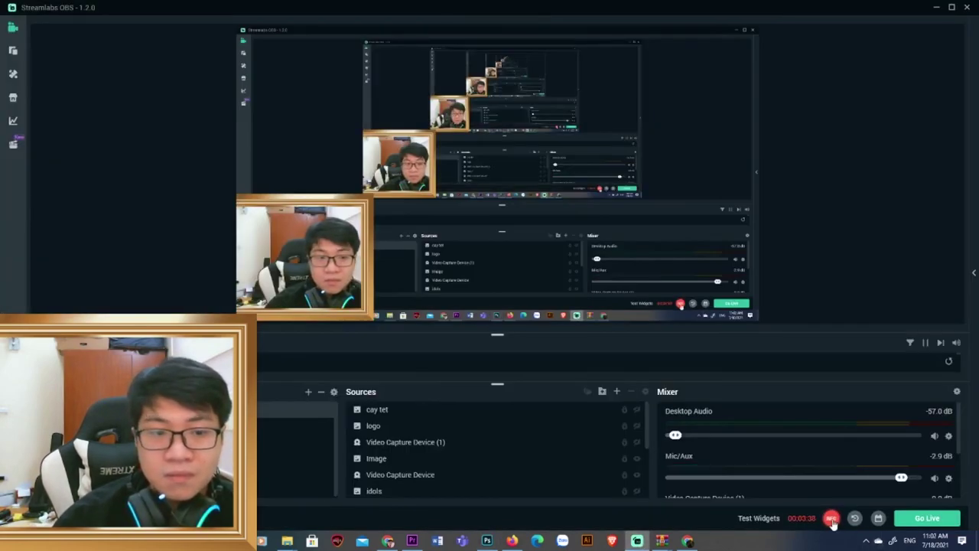